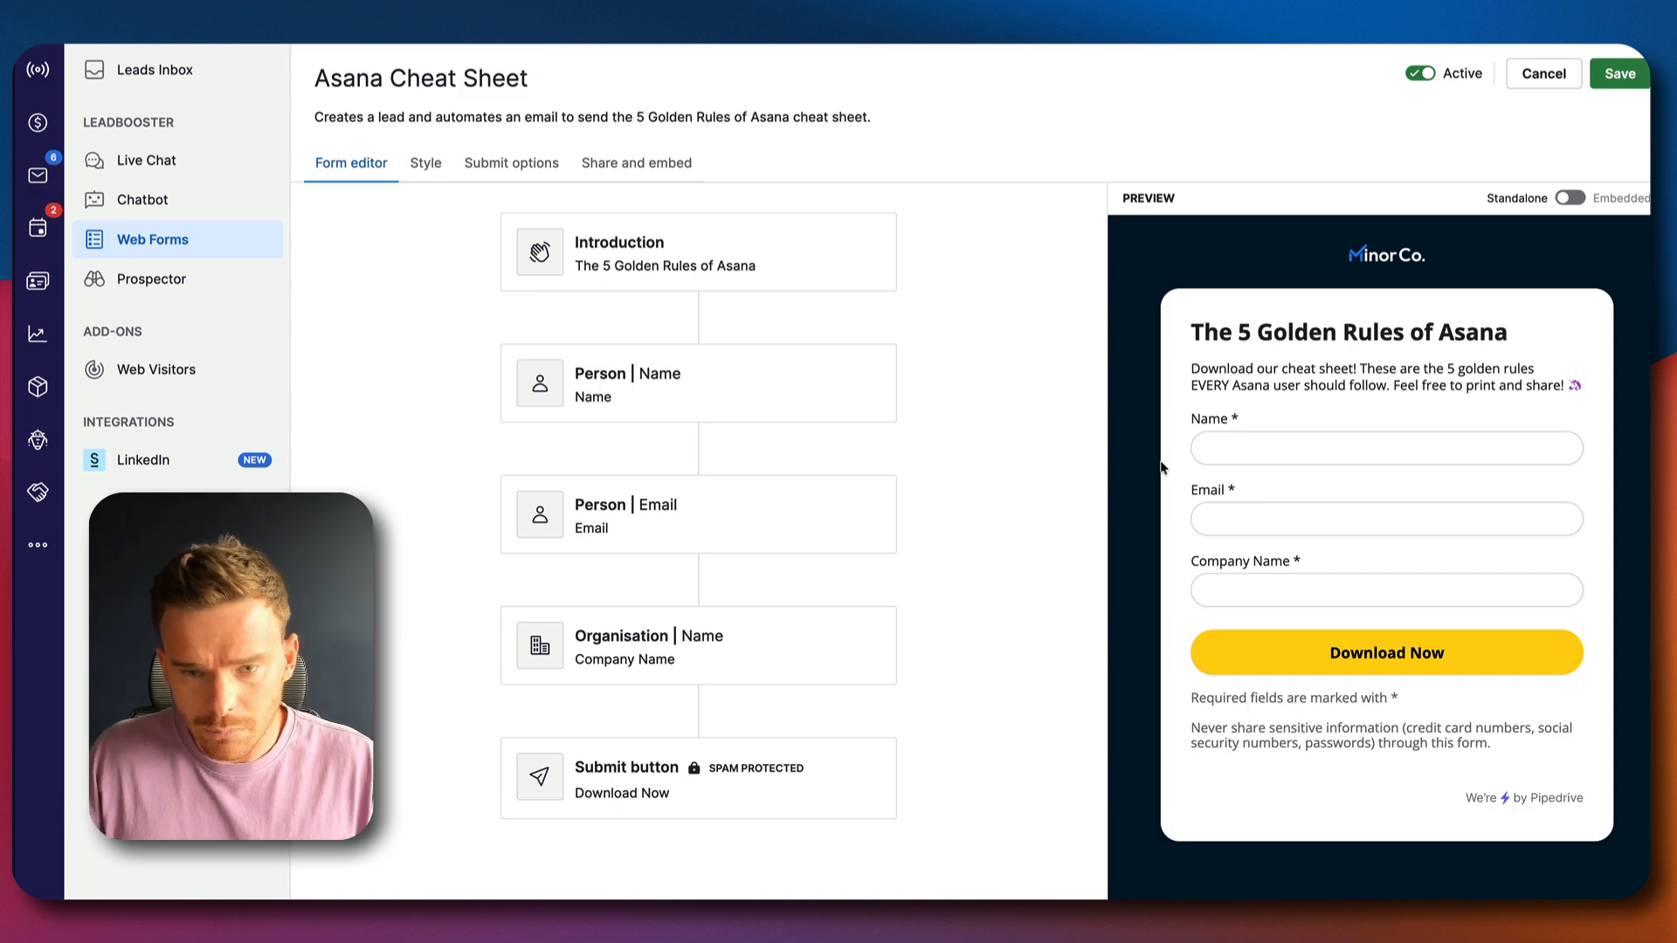
# Check the required-field validation of Name, Email and Company Name in the form preview
pyautogui.click(1306, 449)
pyautogui.click(1287, 531)
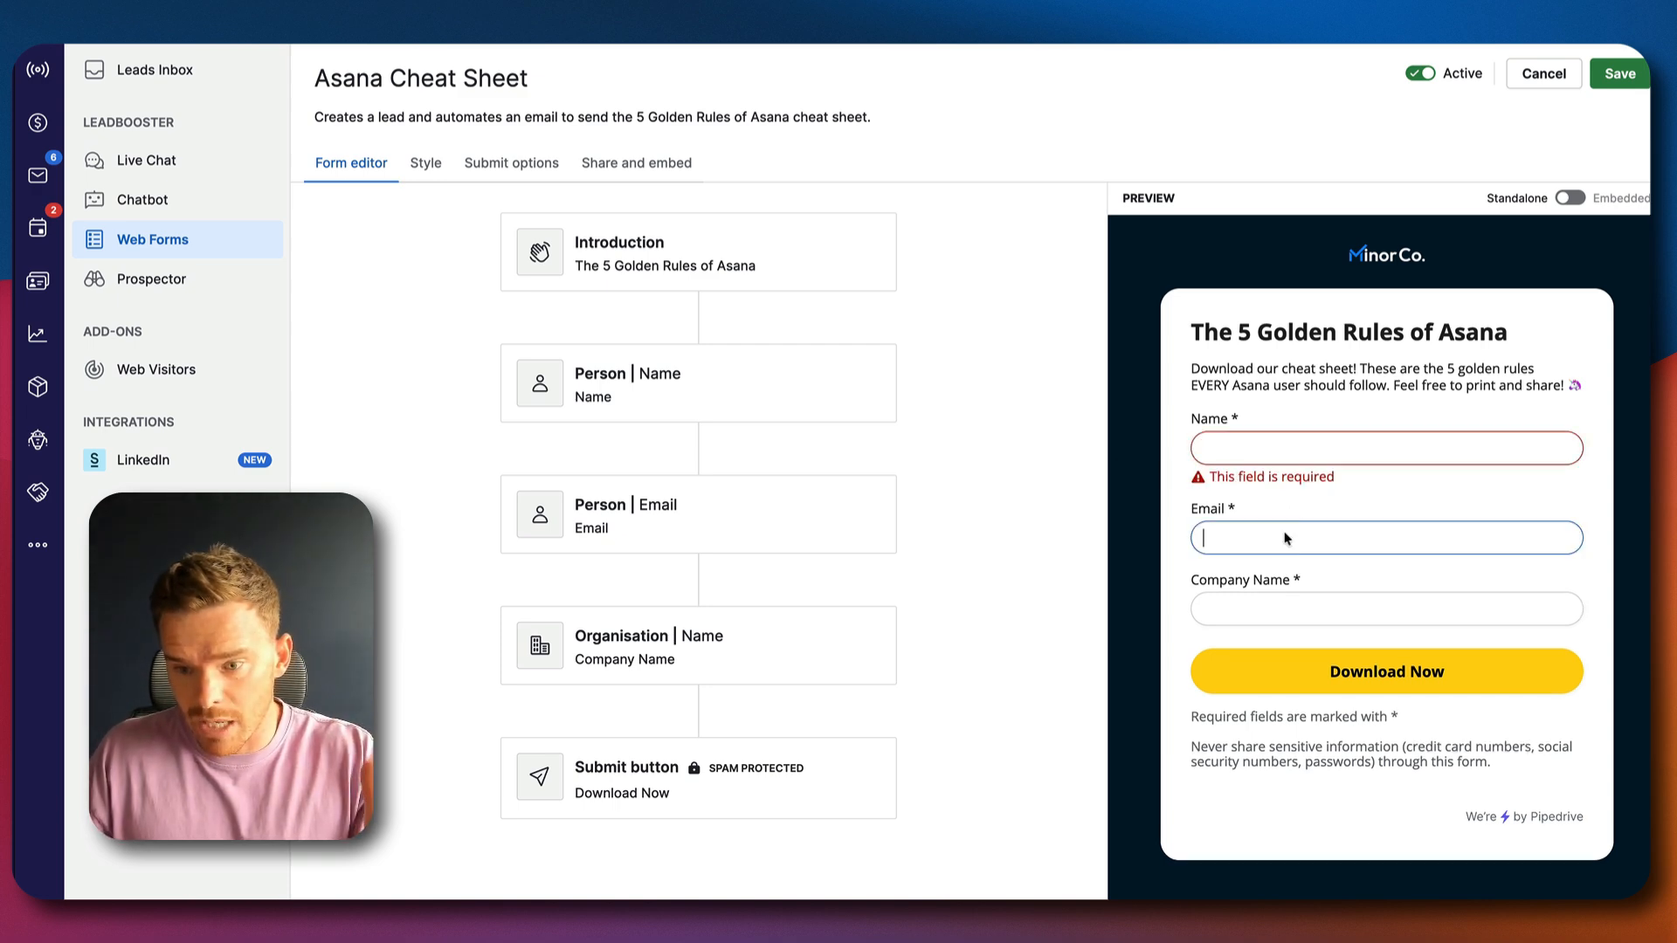
pyautogui.click(1290, 600)
pyautogui.click(1110, 563)
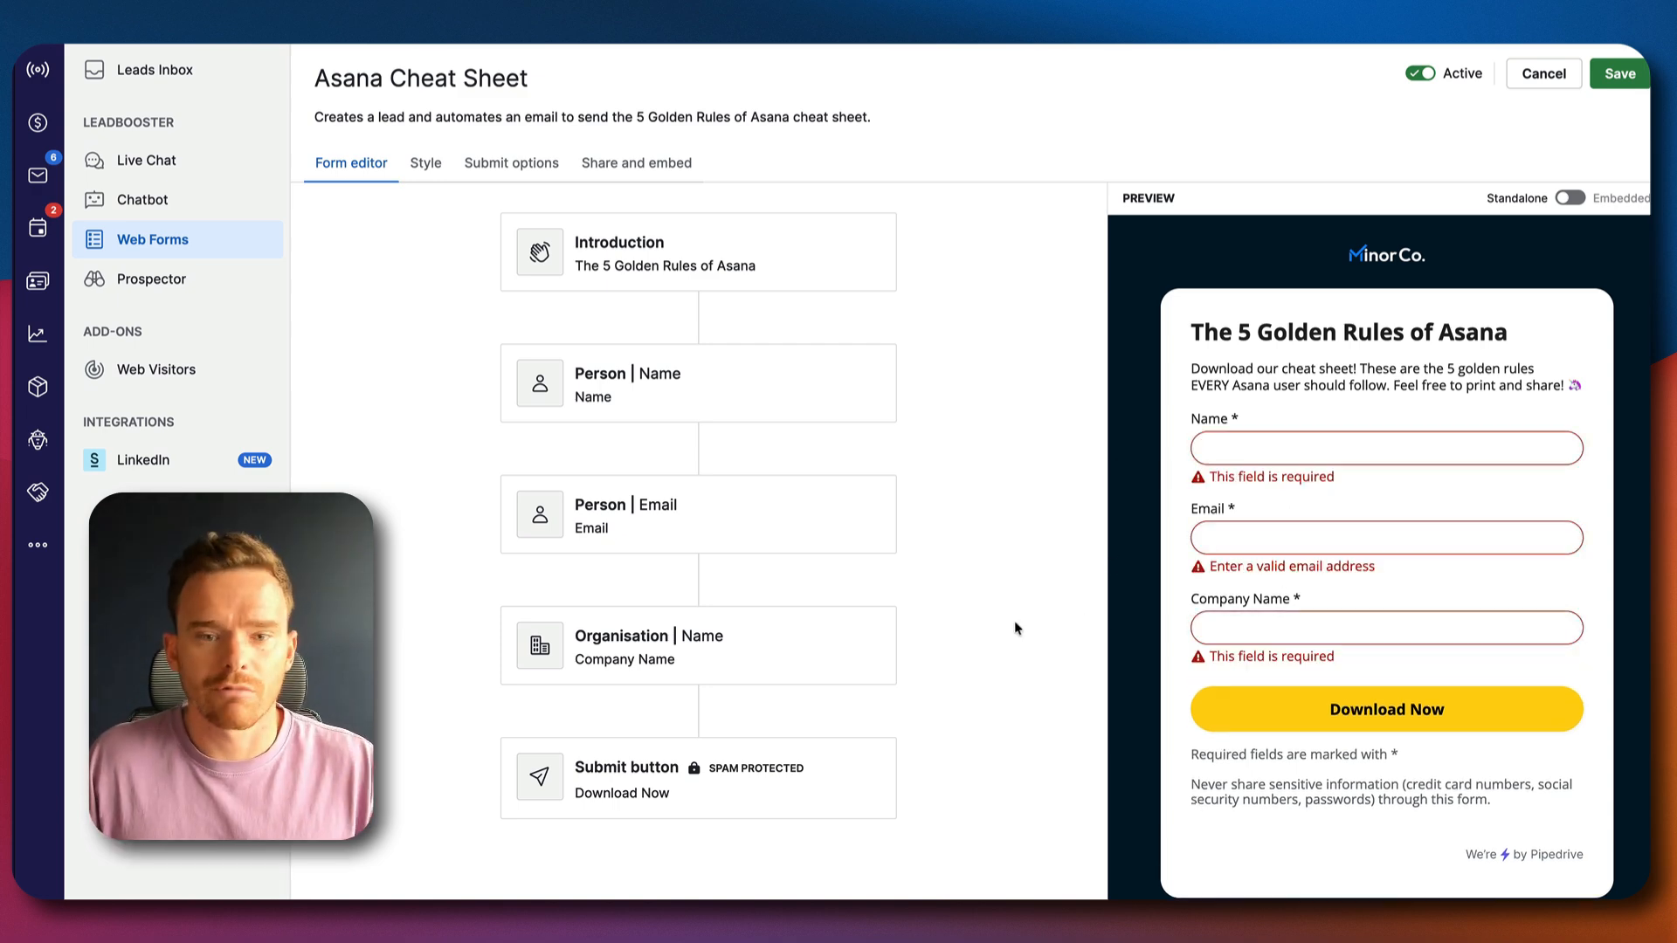
# Review the web form's style settings for colours and background and for identity and brand
pyautogui.click(437, 167)
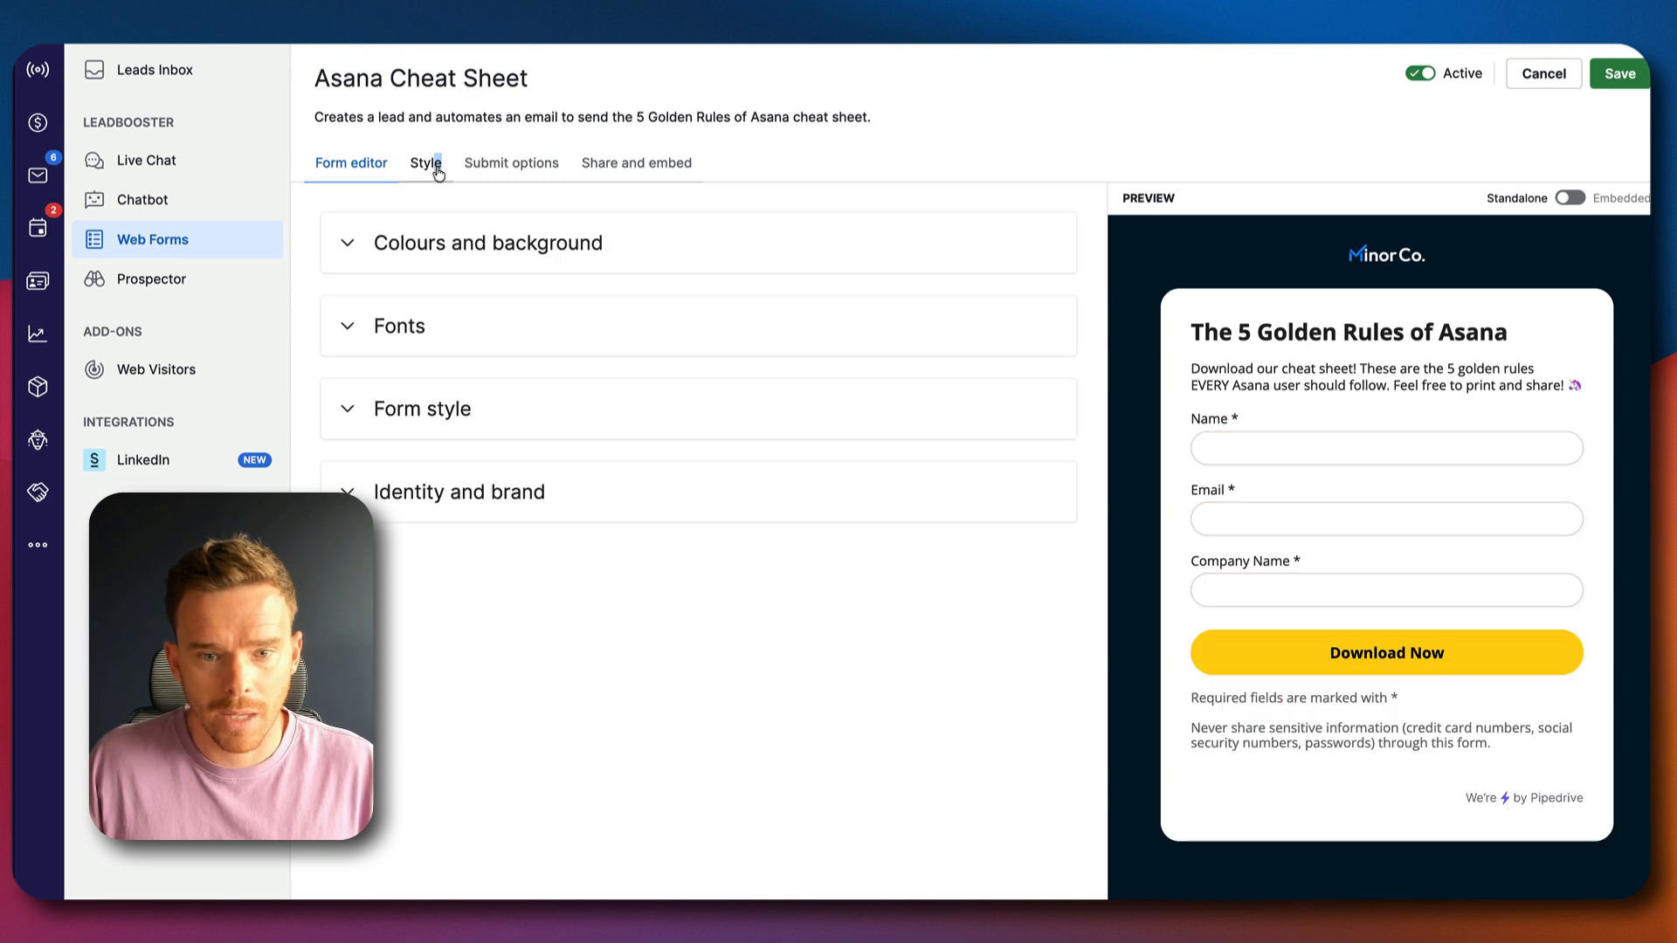
pyautogui.click(500, 249)
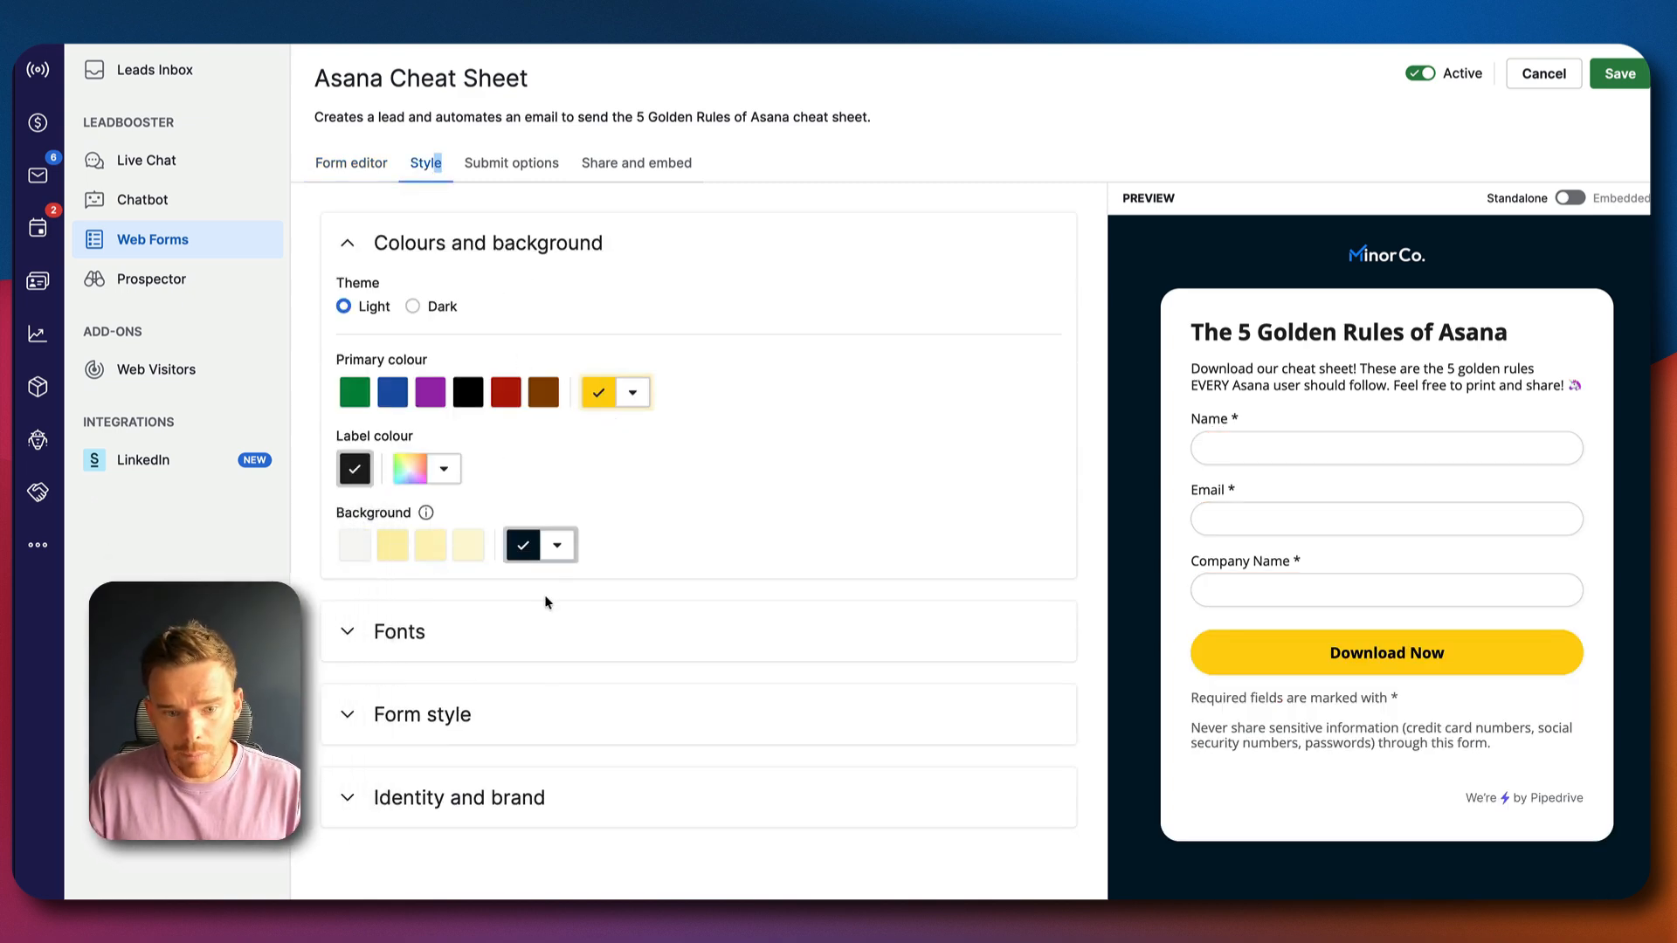
pyautogui.click(460, 799)
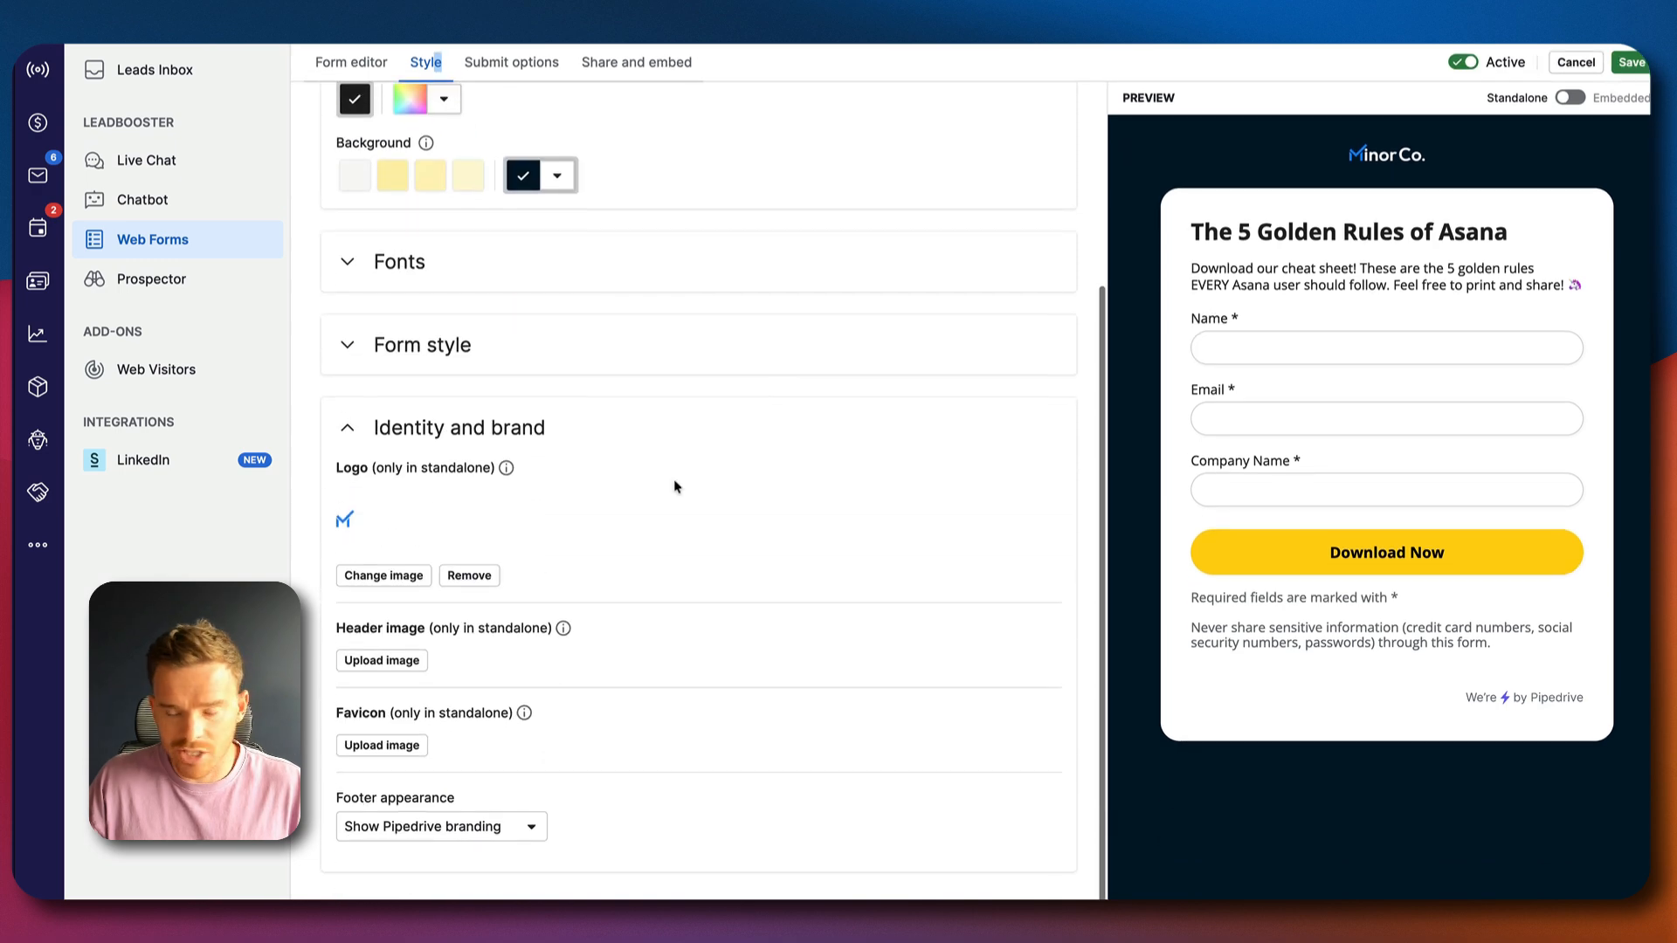
pyautogui.scroll(5, 732, 391)
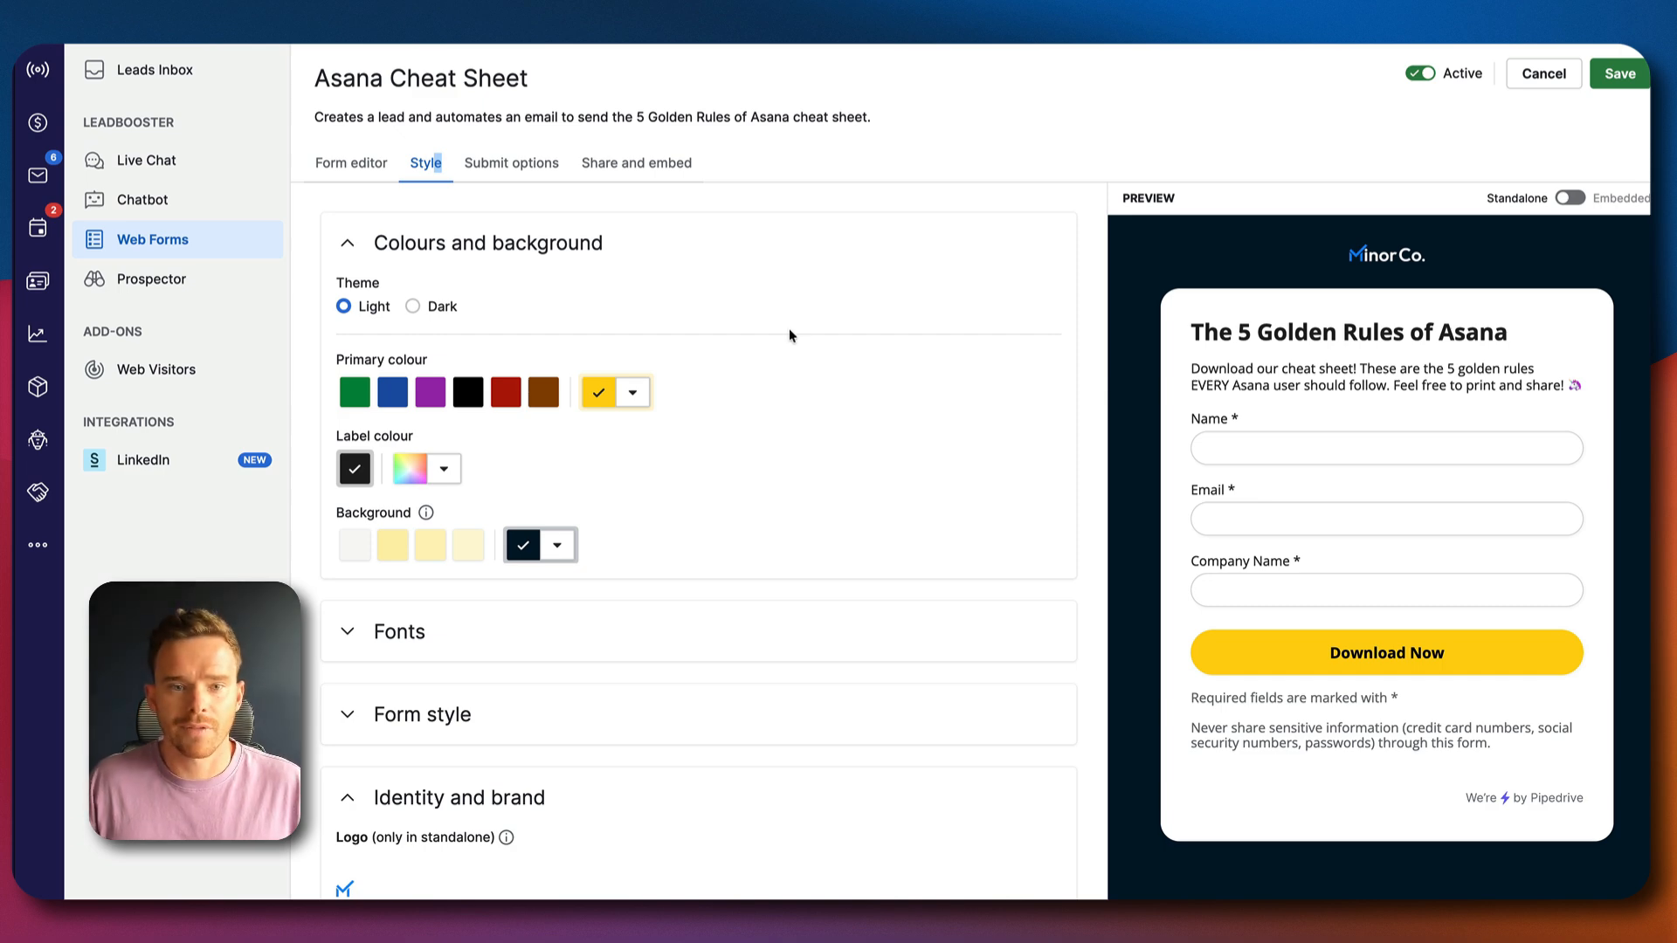
# Review the form's thank-you message and lead title prefix in the submit options, and view its sharing and embedding options
pyautogui.click(530, 170)
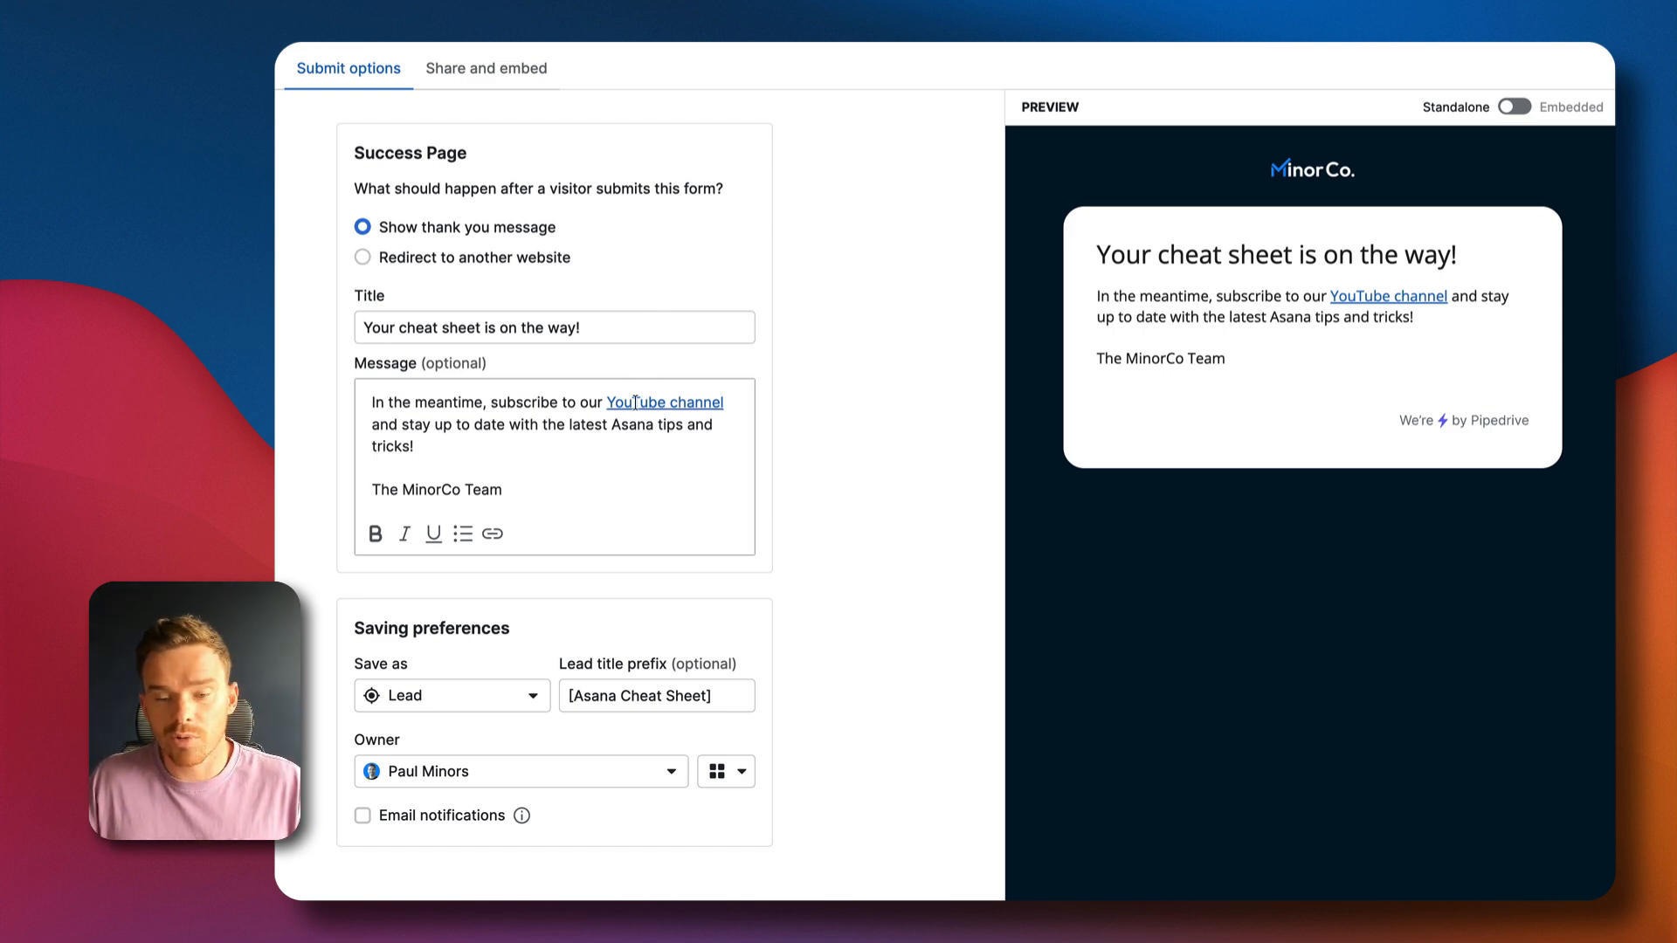
pyautogui.tripleClick(428, 456)
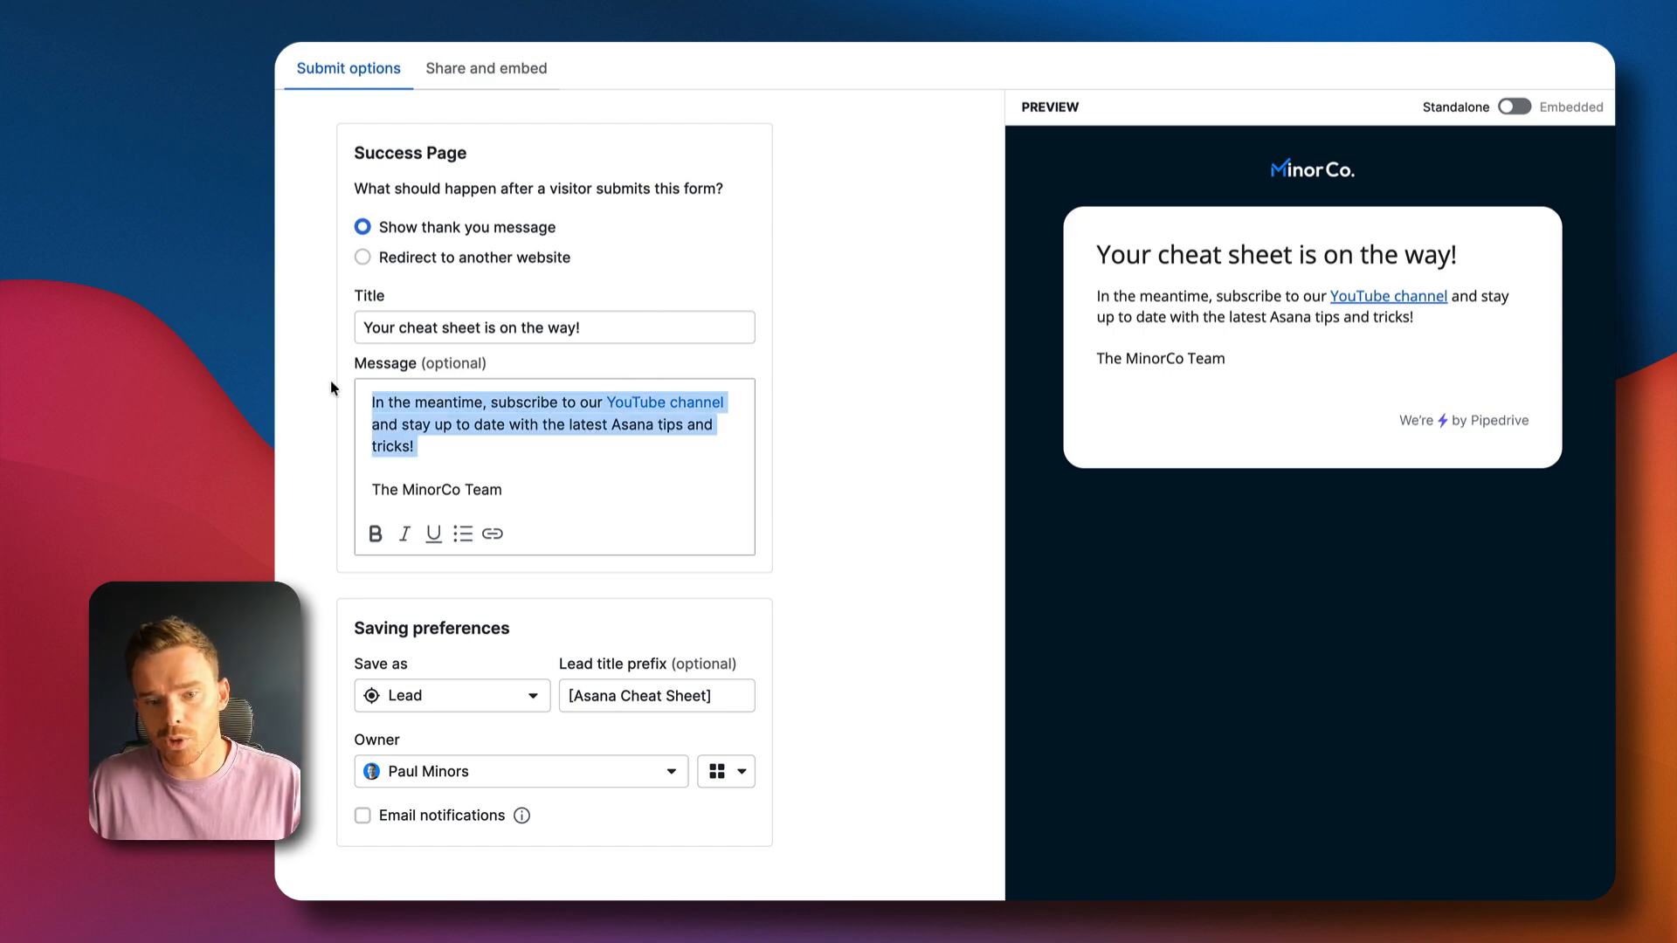
pyautogui.click(428, 452)
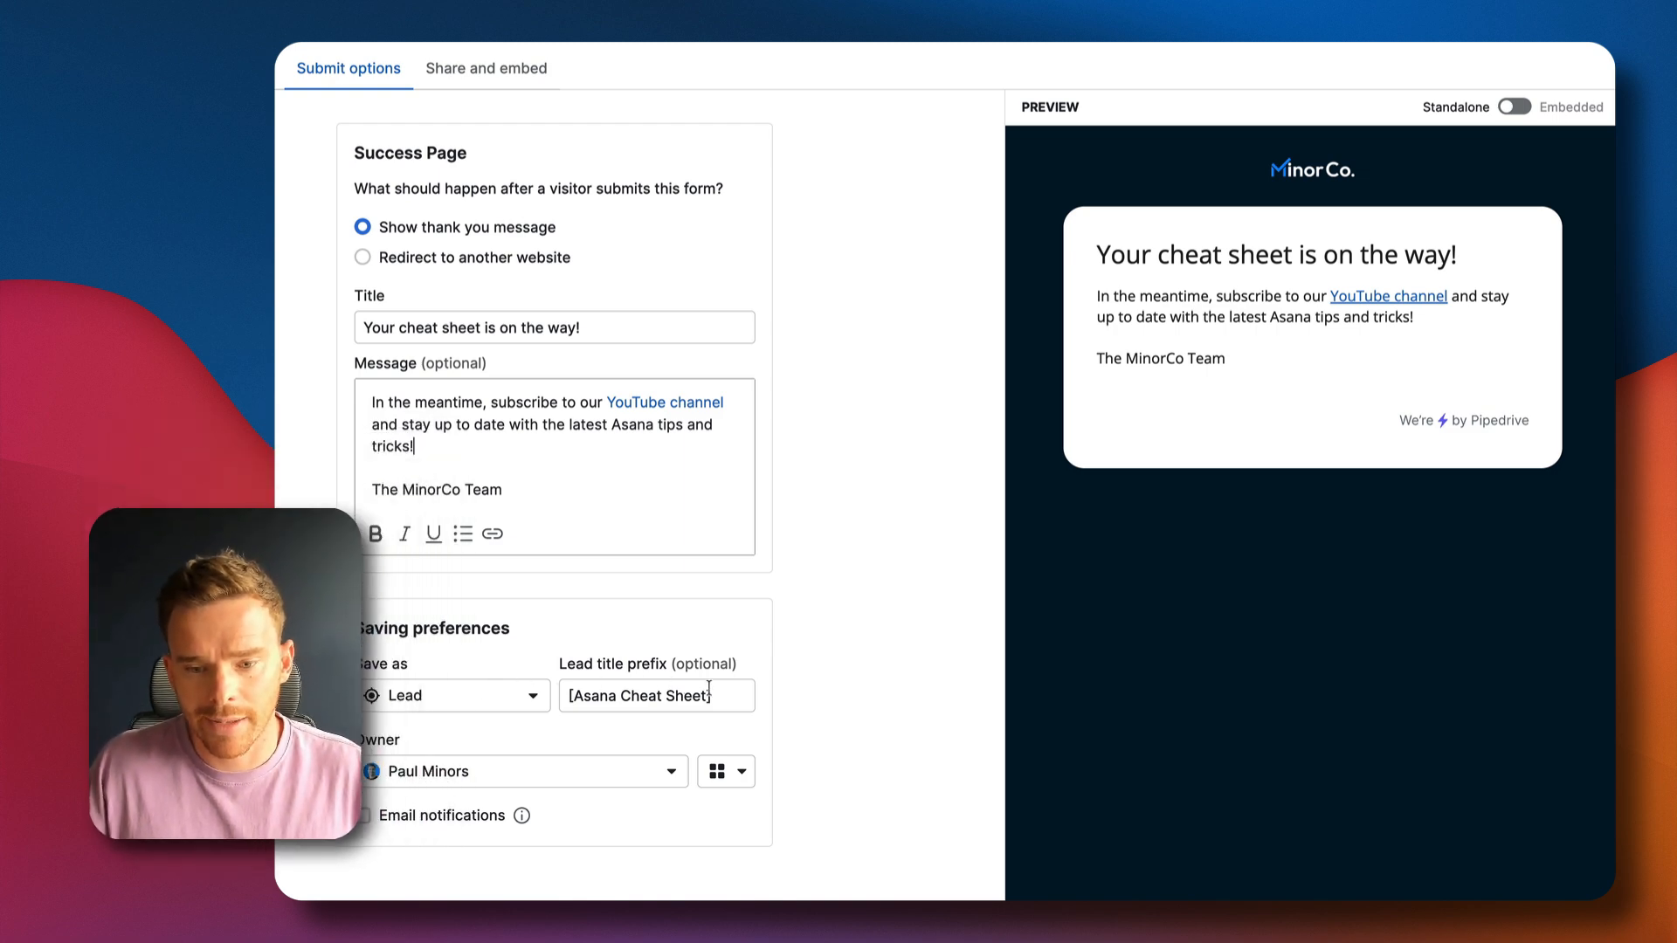
pyautogui.moveTo(728, 696); pyautogui.dragTo(561, 685)
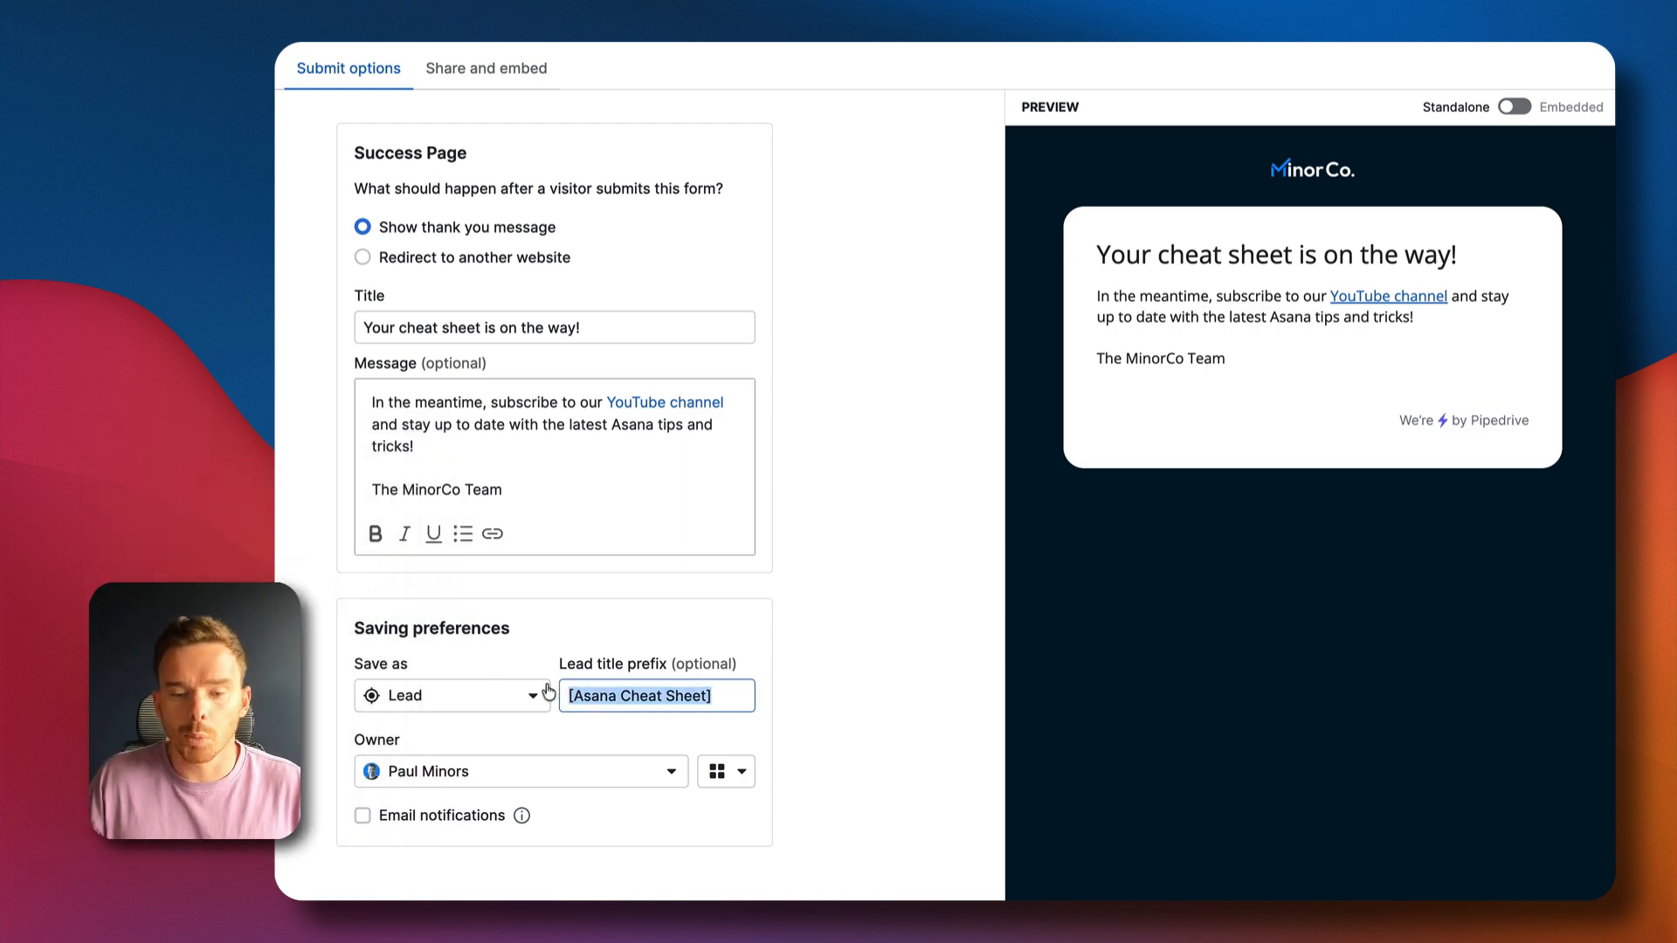
pyautogui.click(566, 694)
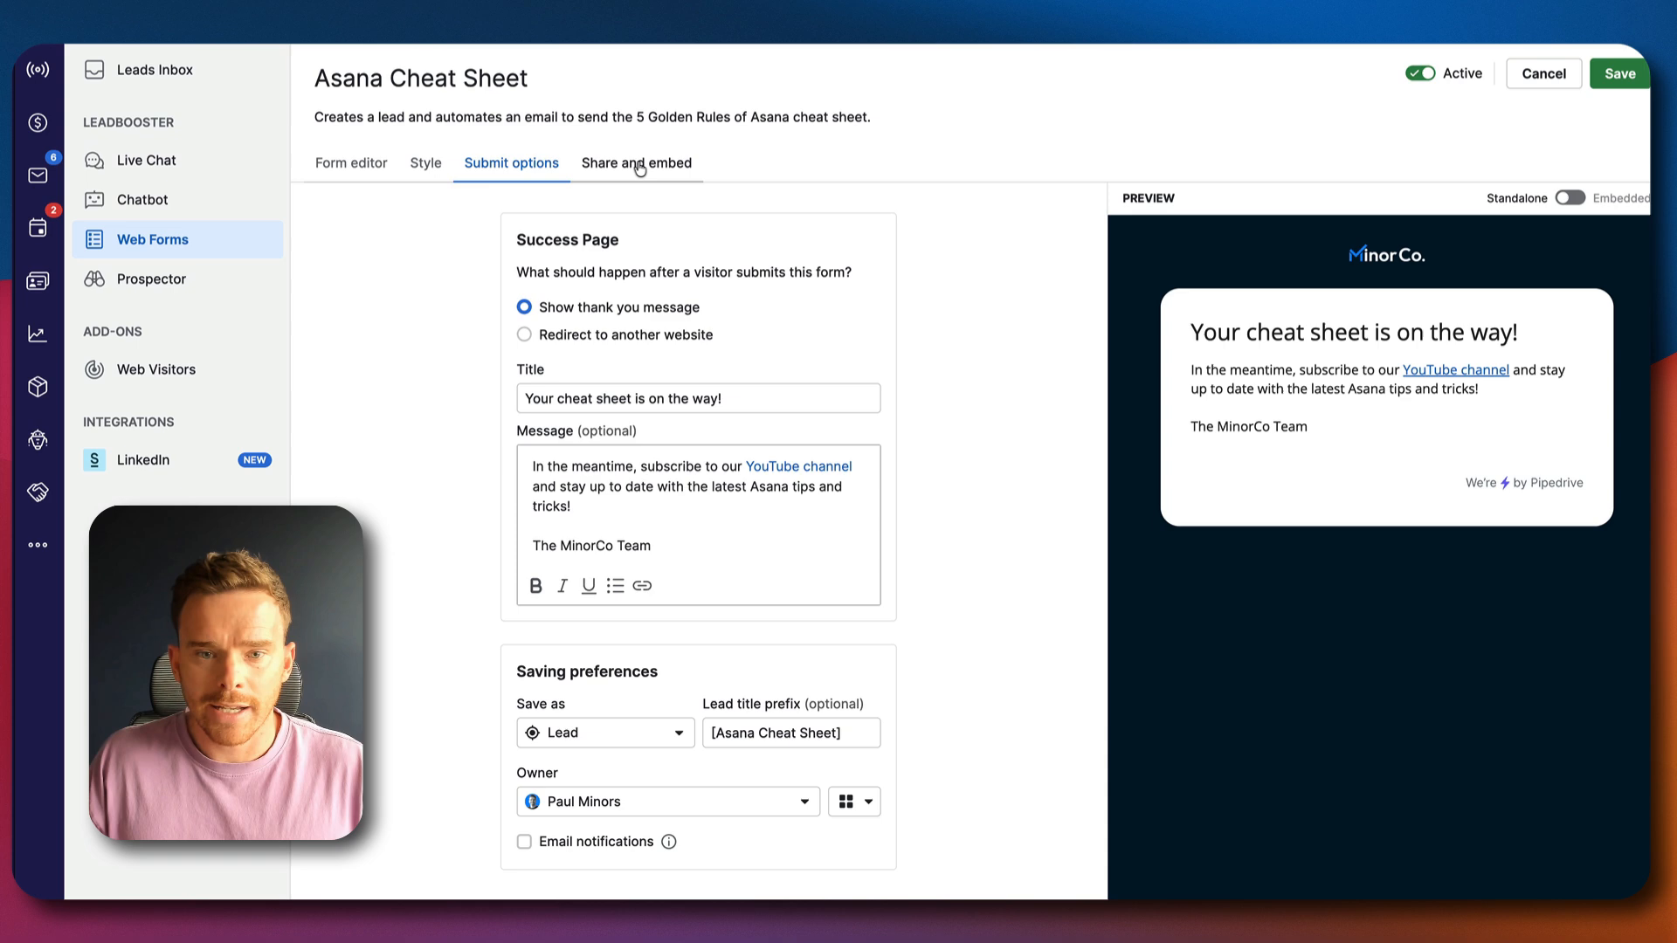
pyautogui.click(585, 162)
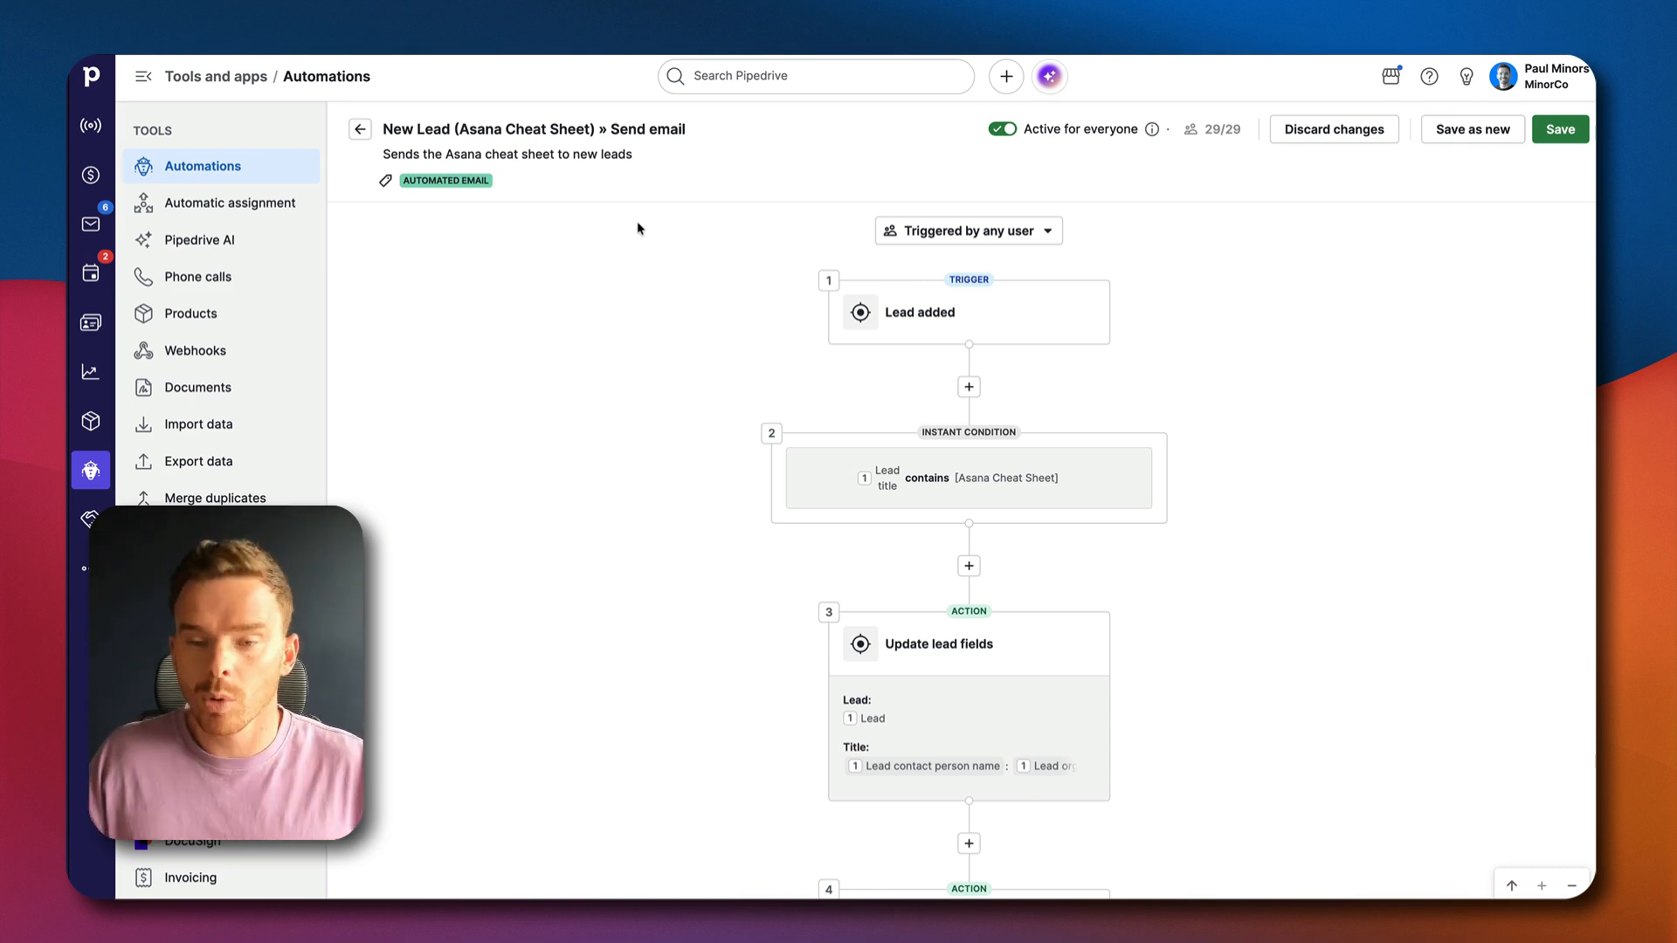
# Inspect the automation's Lead added trigger and lead title condition, and compare the condition with the web form's lead title prefix
pyautogui.click(961, 322)
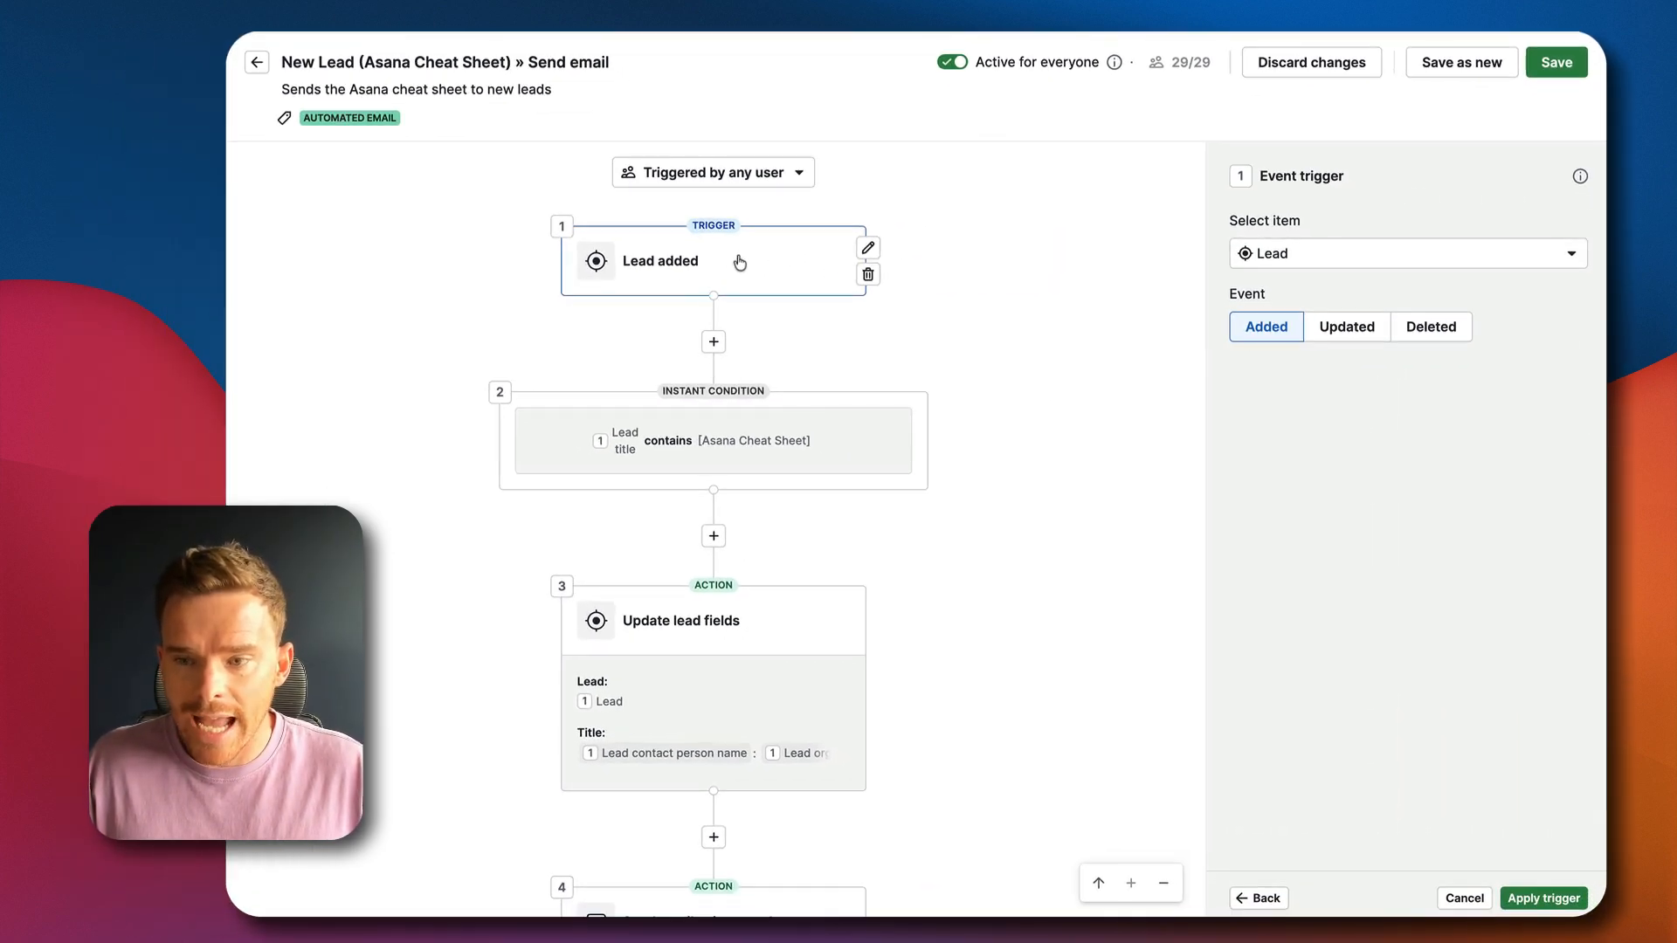
pyautogui.click(809, 434)
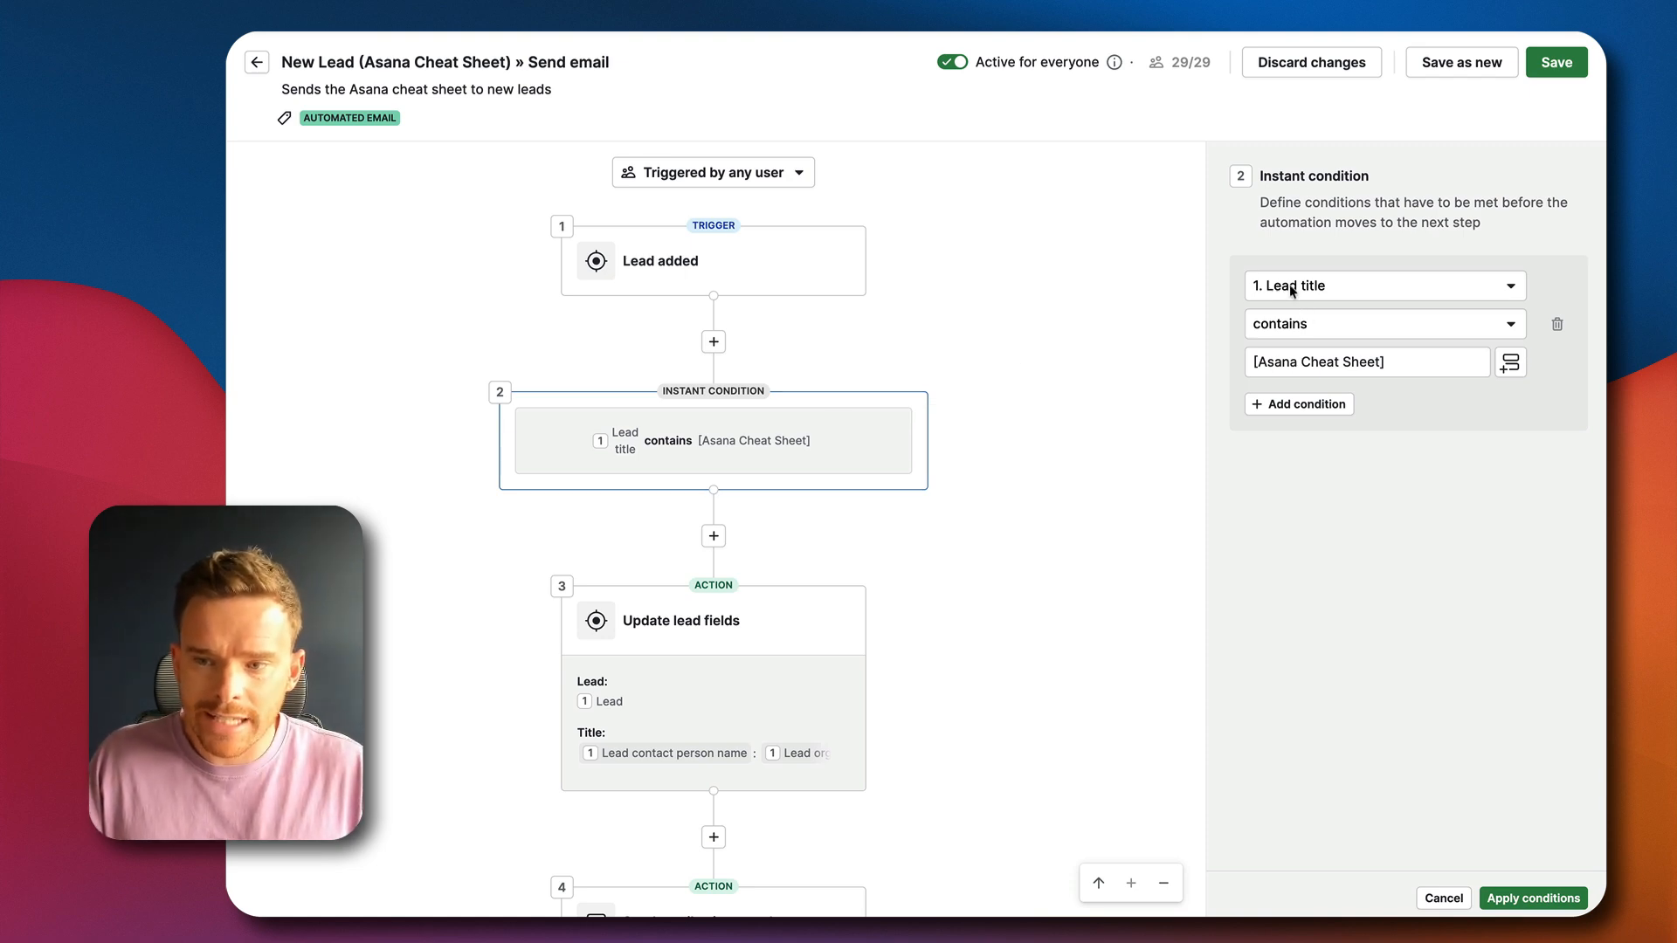
pyautogui.click(1384, 364)
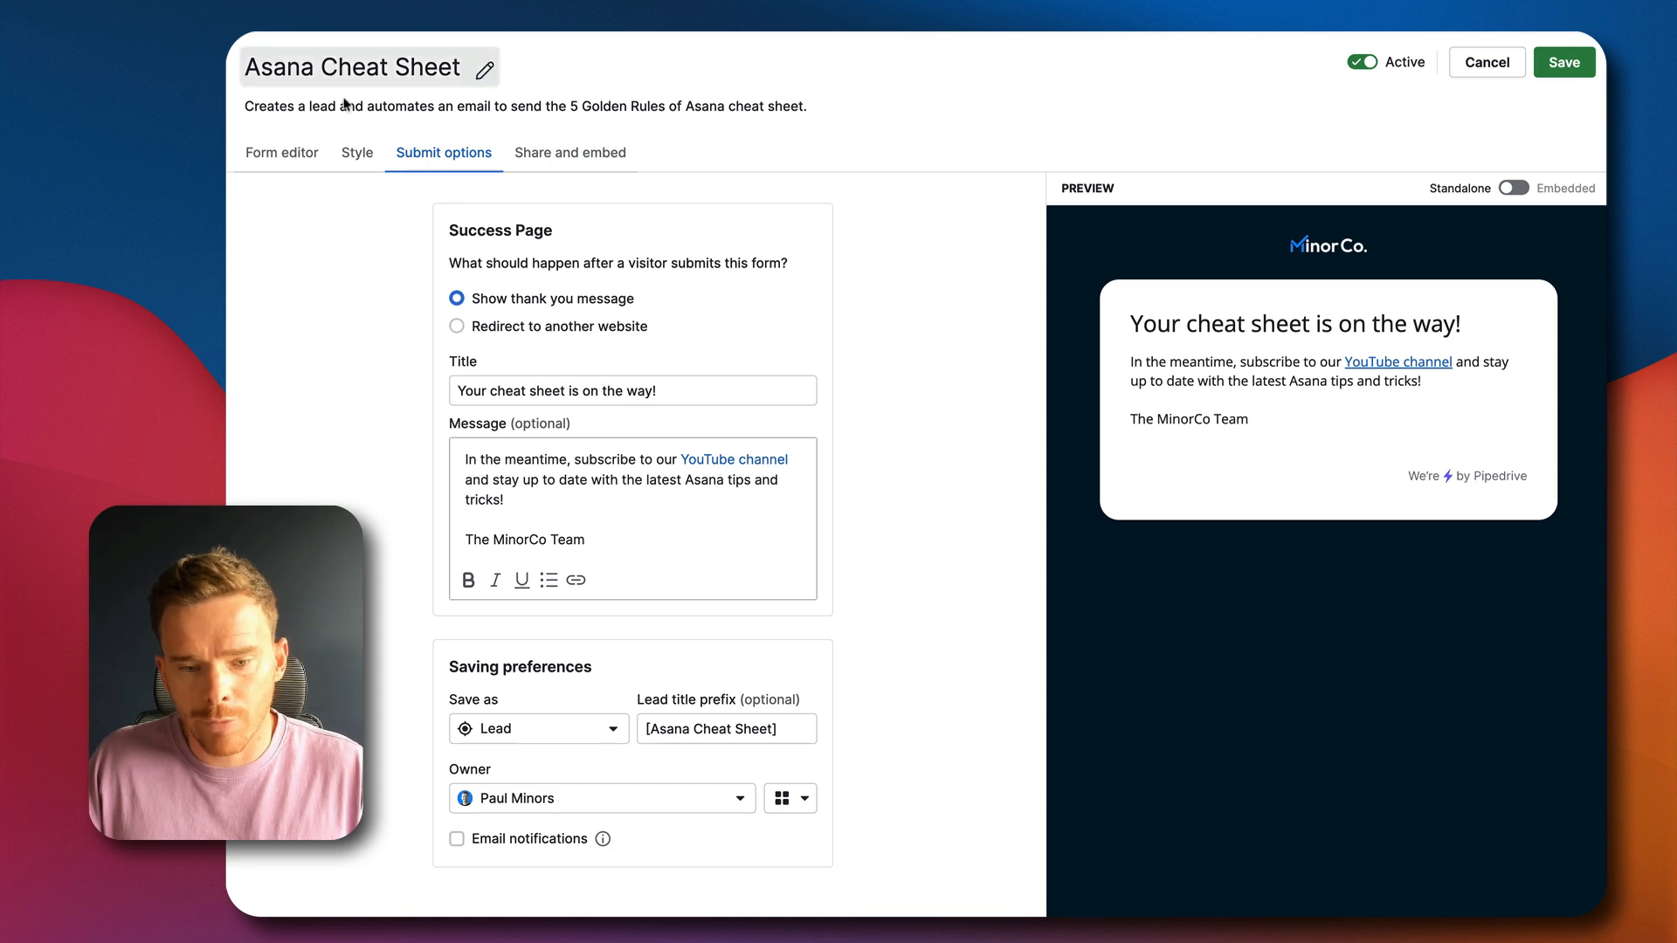
pyautogui.moveTo(790, 728); pyautogui.dragTo(644, 729)
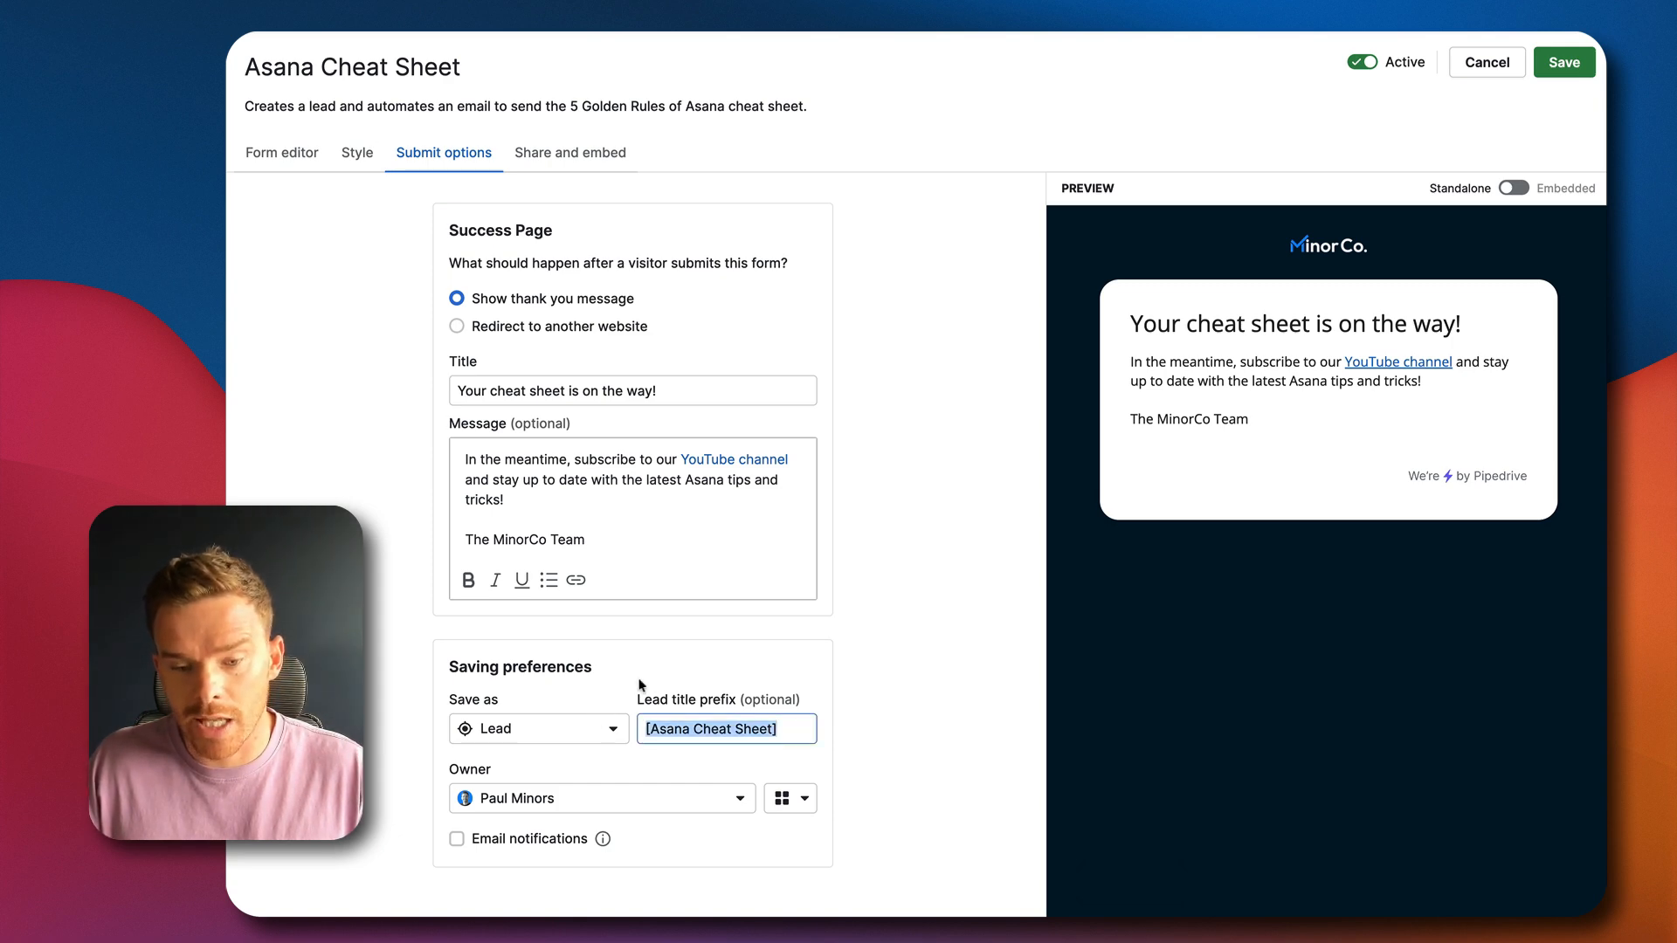
pyautogui.click(825, 680)
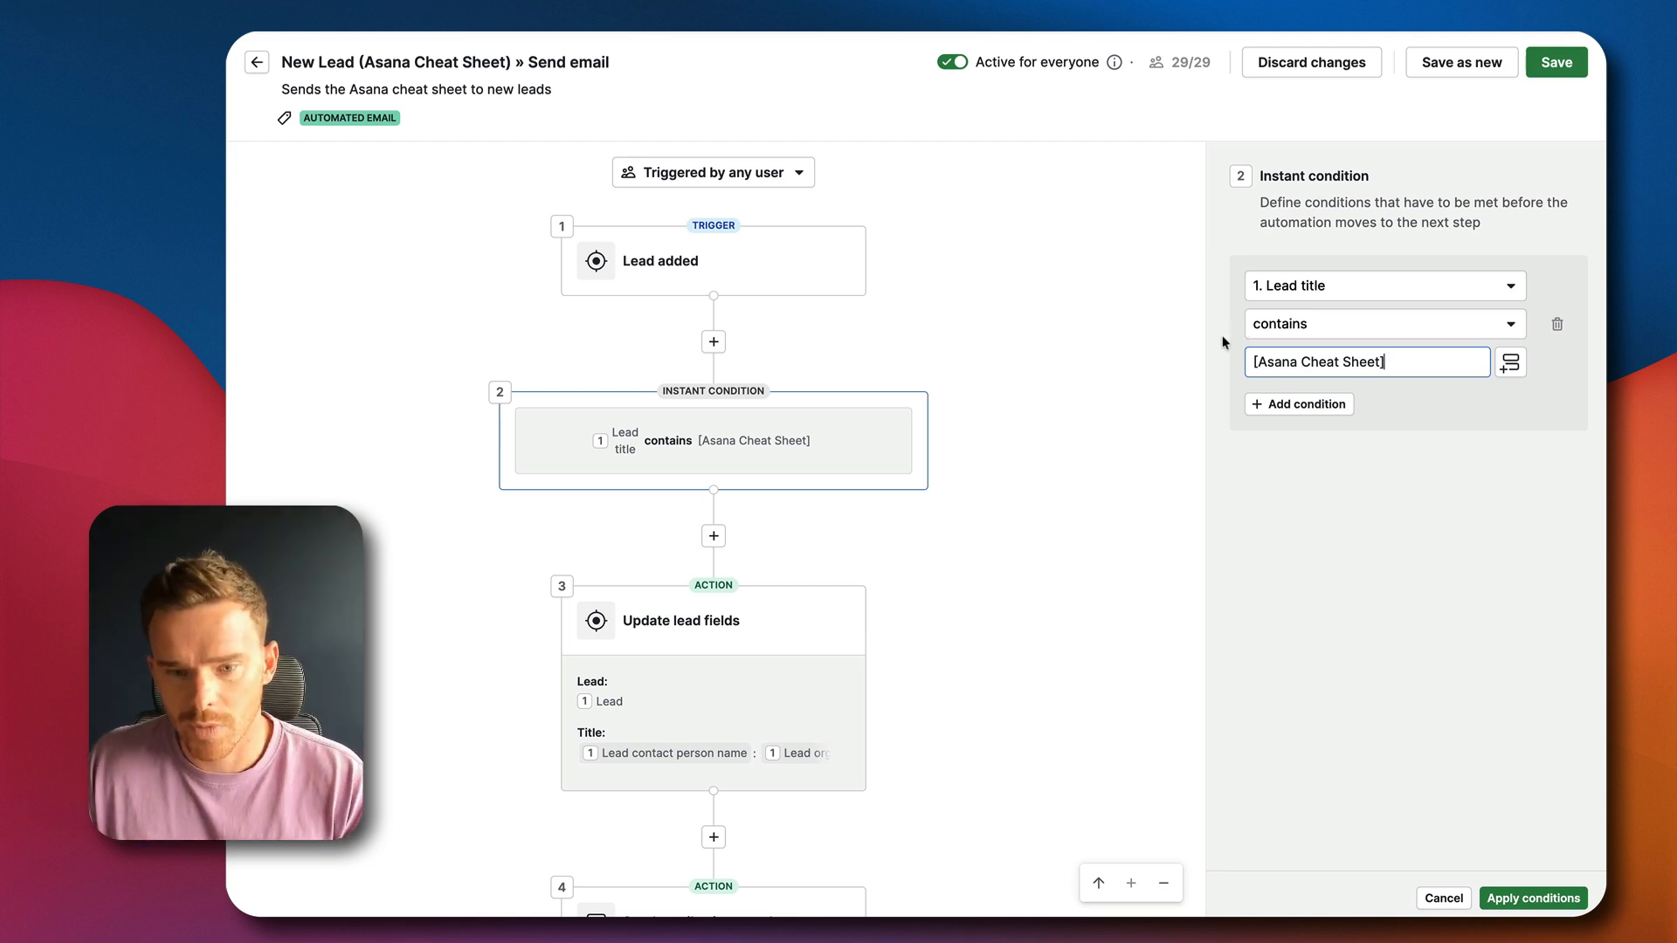
# Examine the full Title formula in the automation's Update lead fields action, through to its end
pyautogui.scroll(-3, 955, 548)
pyautogui.click(809, 467)
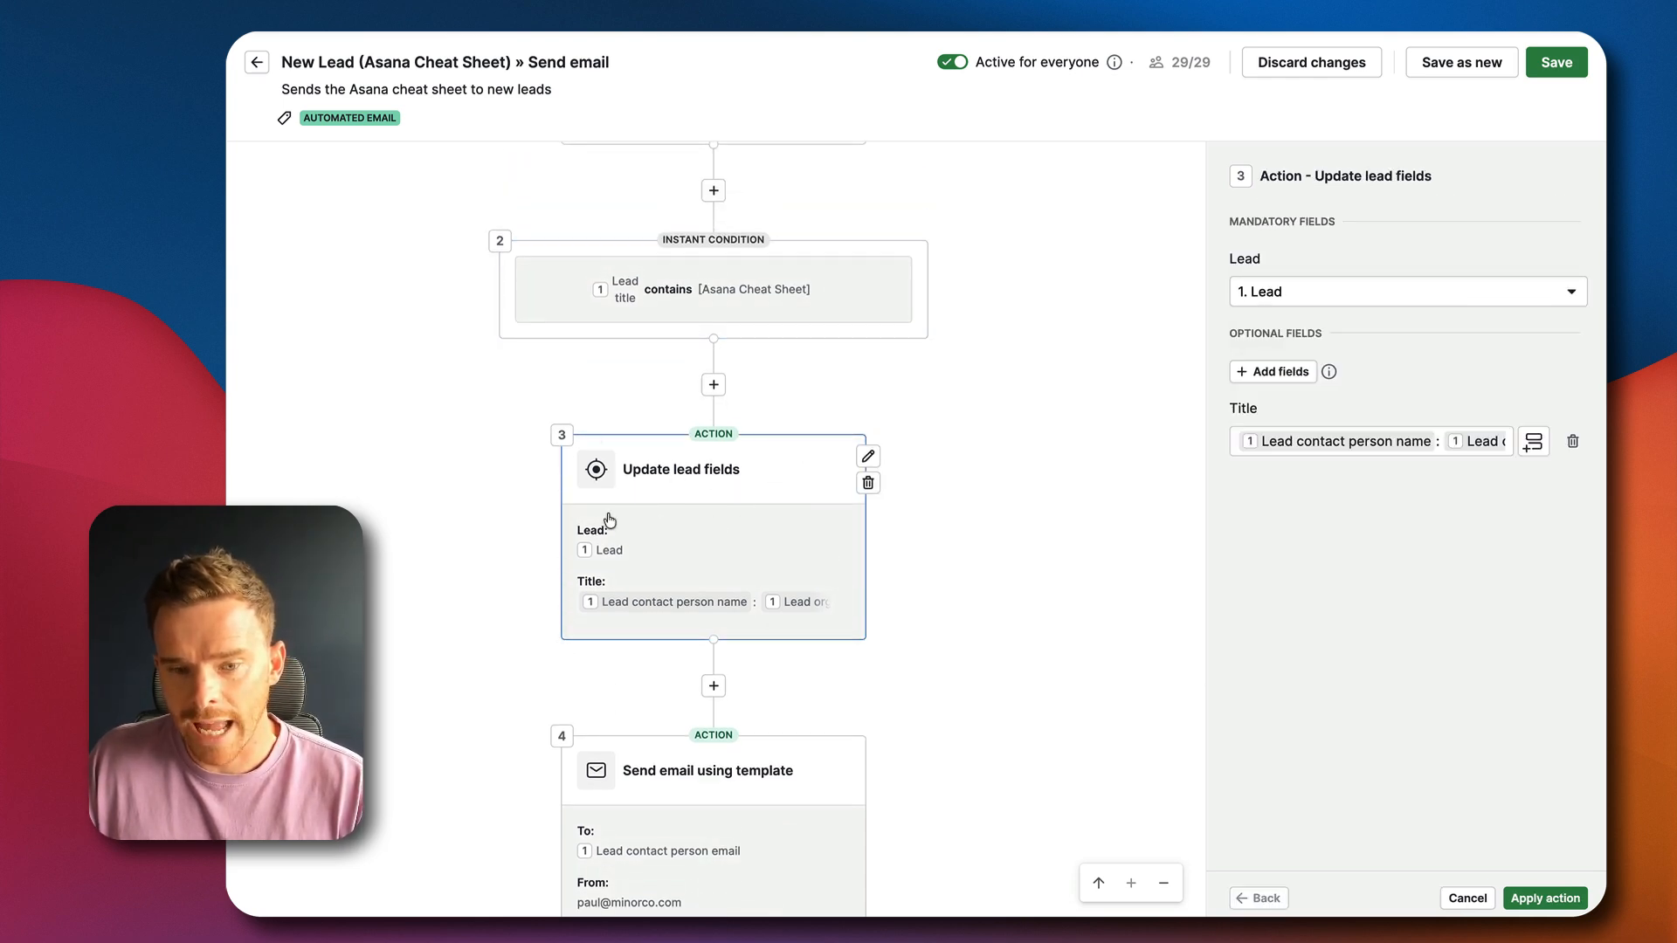
pyautogui.click(1435, 443)
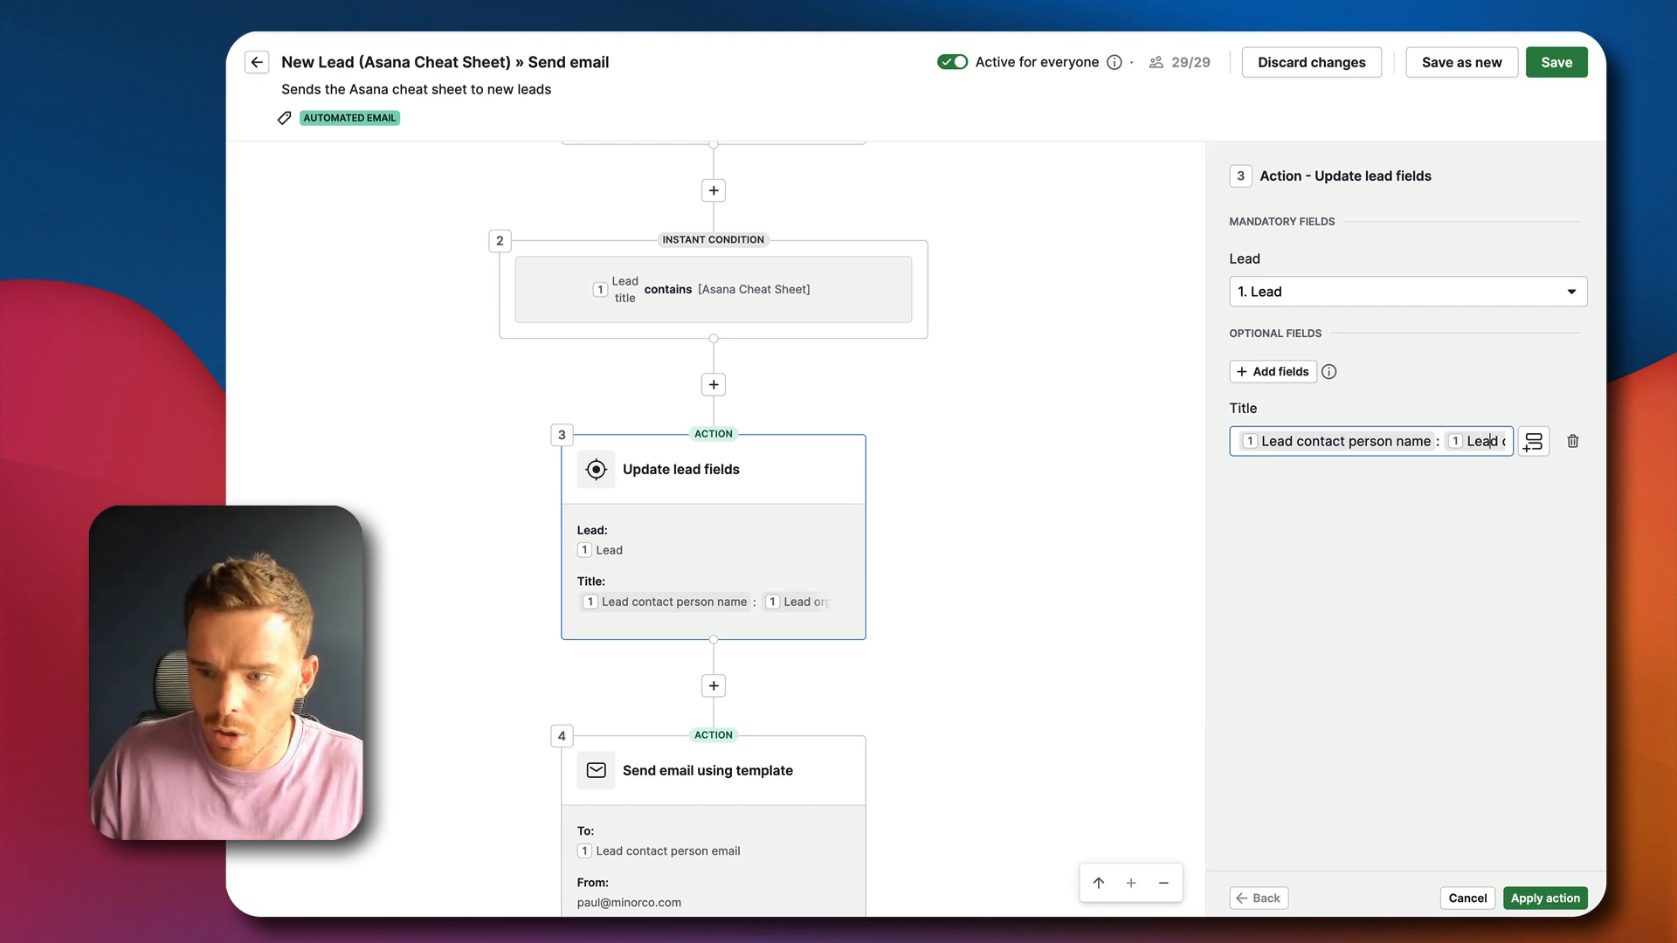
pyautogui.press('Right')
pyautogui.press('super+Right')
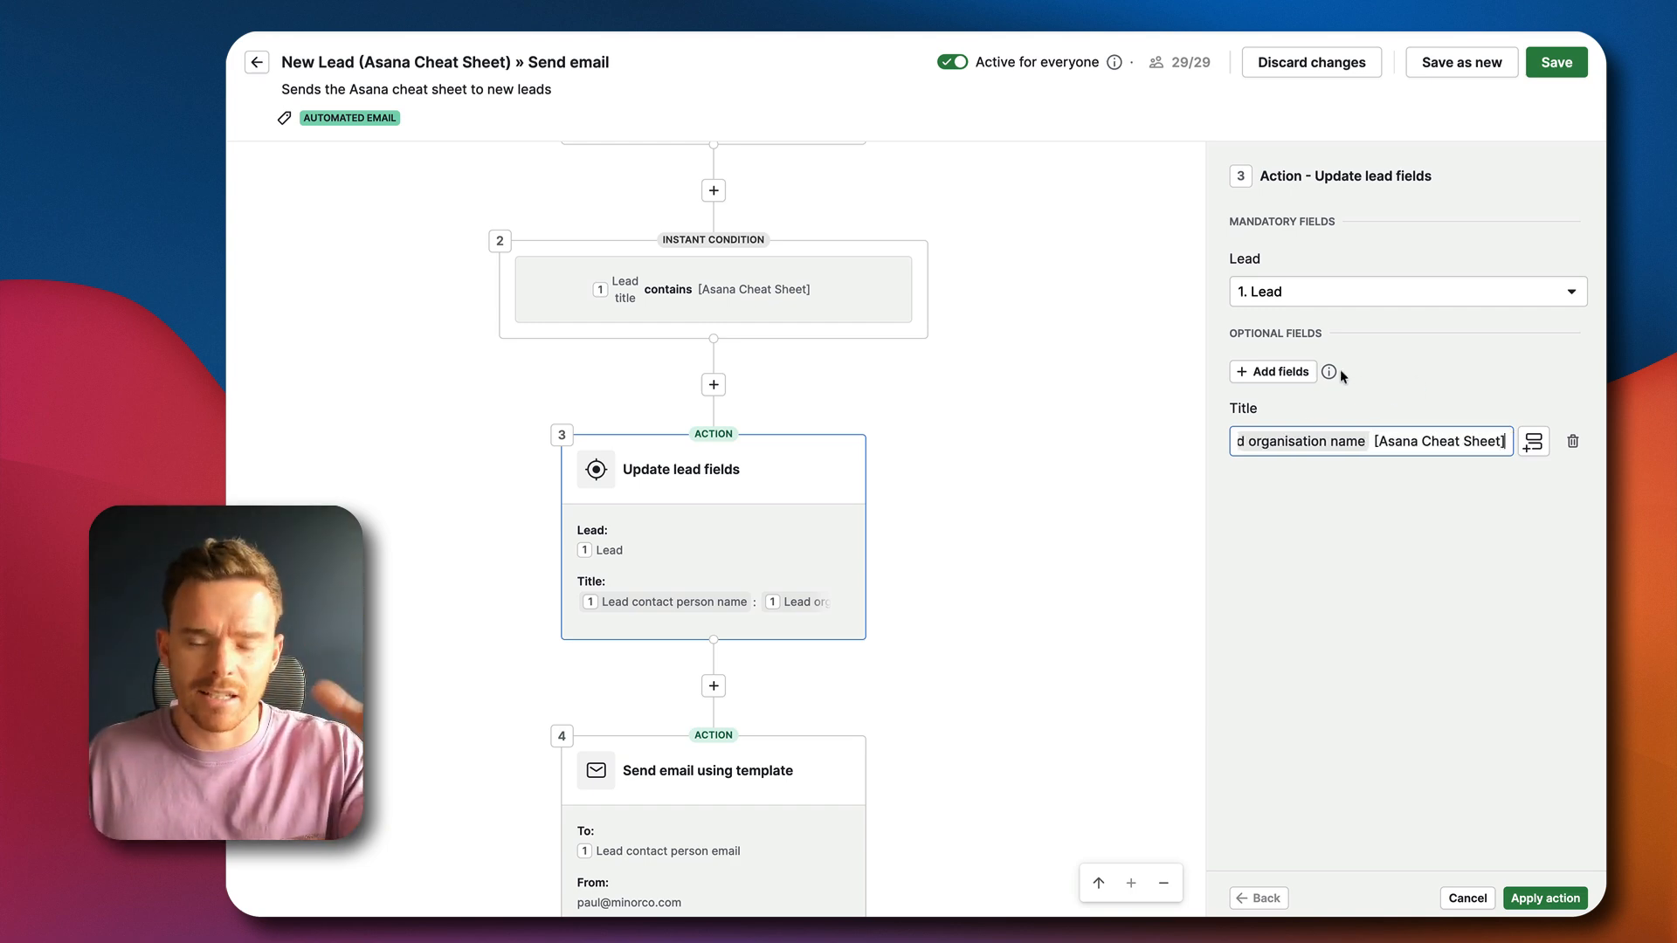
# Review the Send email using template action's recipient, template and tracking options, and apply the action
pyautogui.scroll(-5, 978, 421)
pyautogui.click(790, 581)
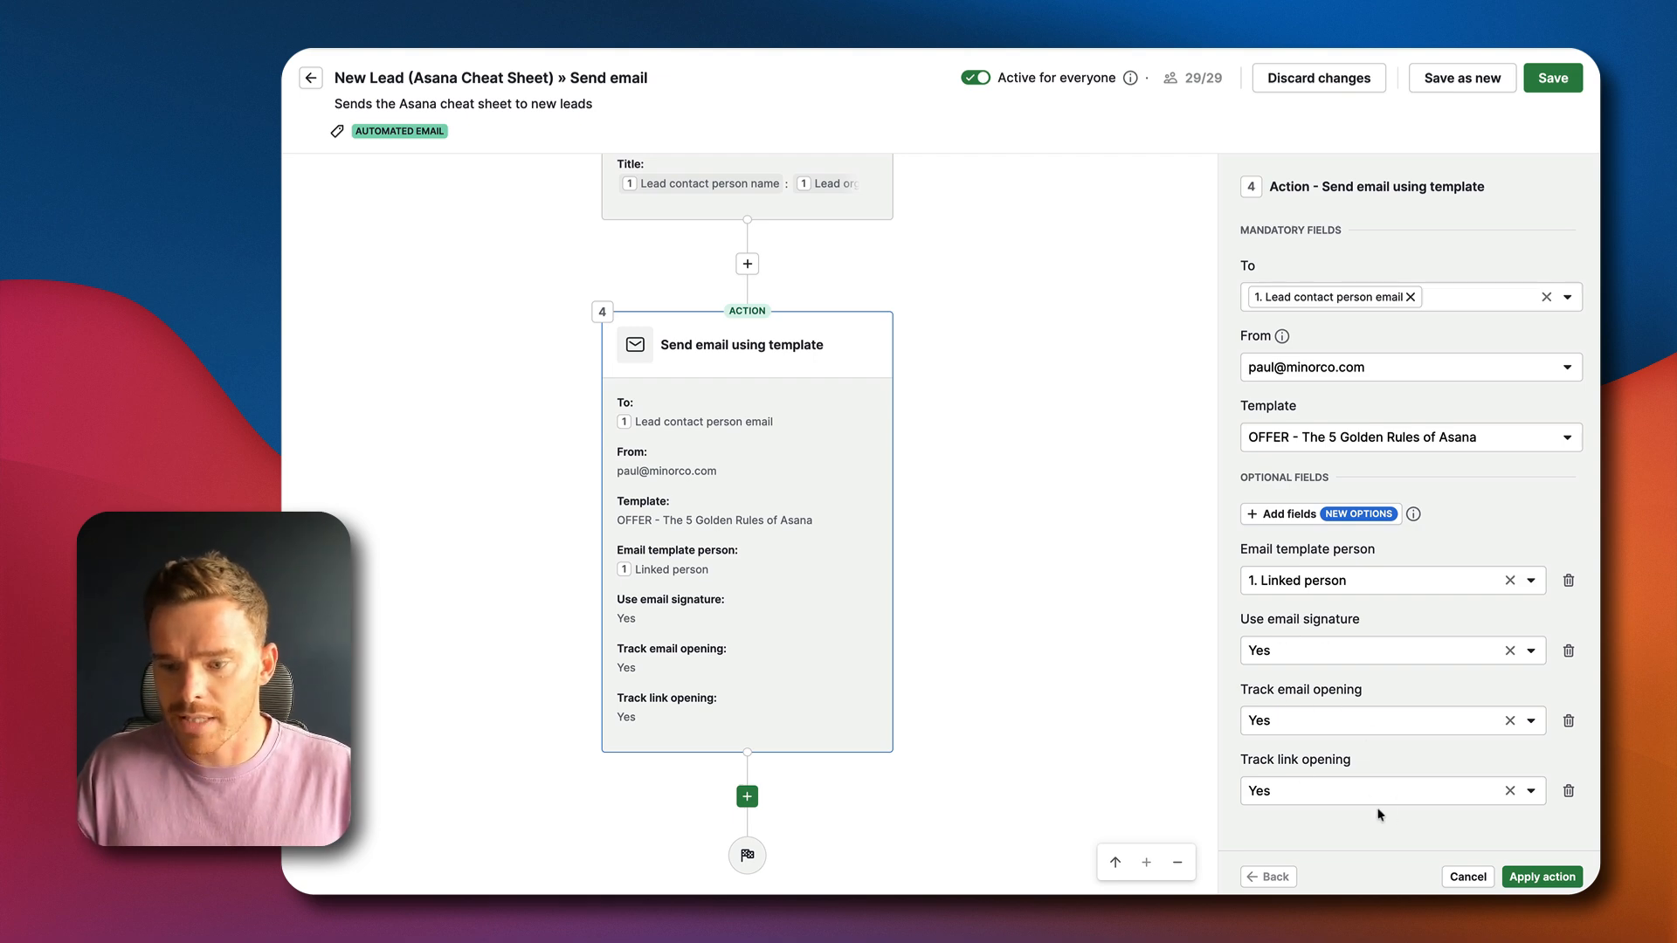
pyautogui.click(1541, 876)
pyautogui.scroll(6, 1249, 529)
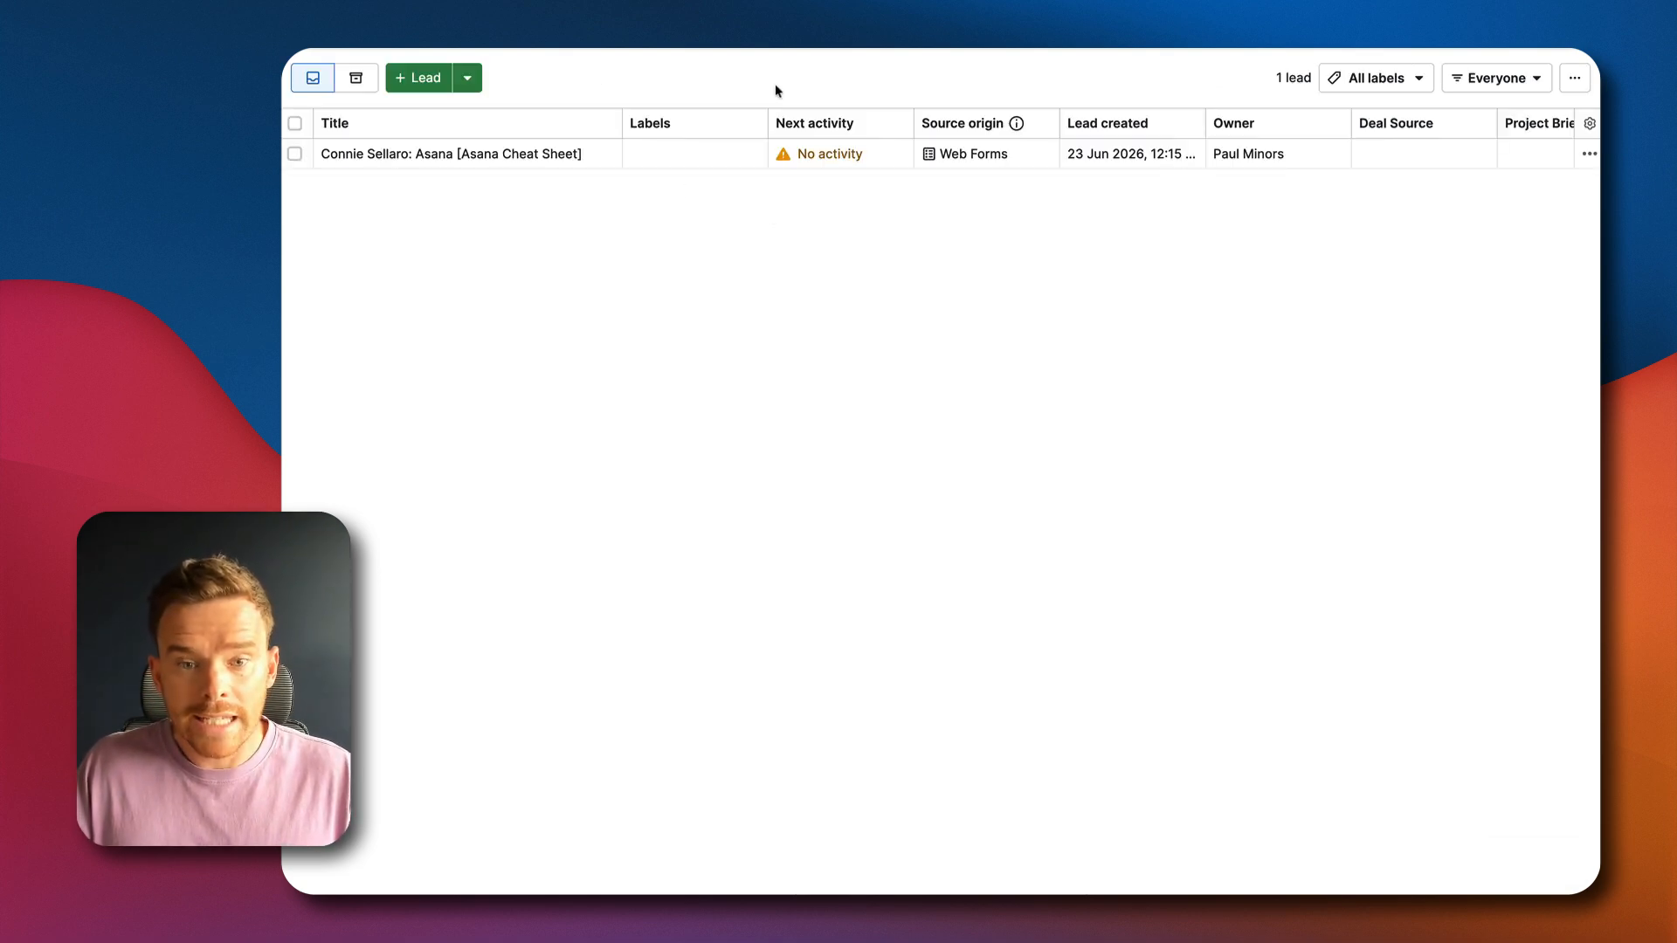
# Open the Asana Cheat Sheet lead in the Leads Inbox, dismiss the Following notice, and examine its source and person details
pyautogui.click(470, 156)
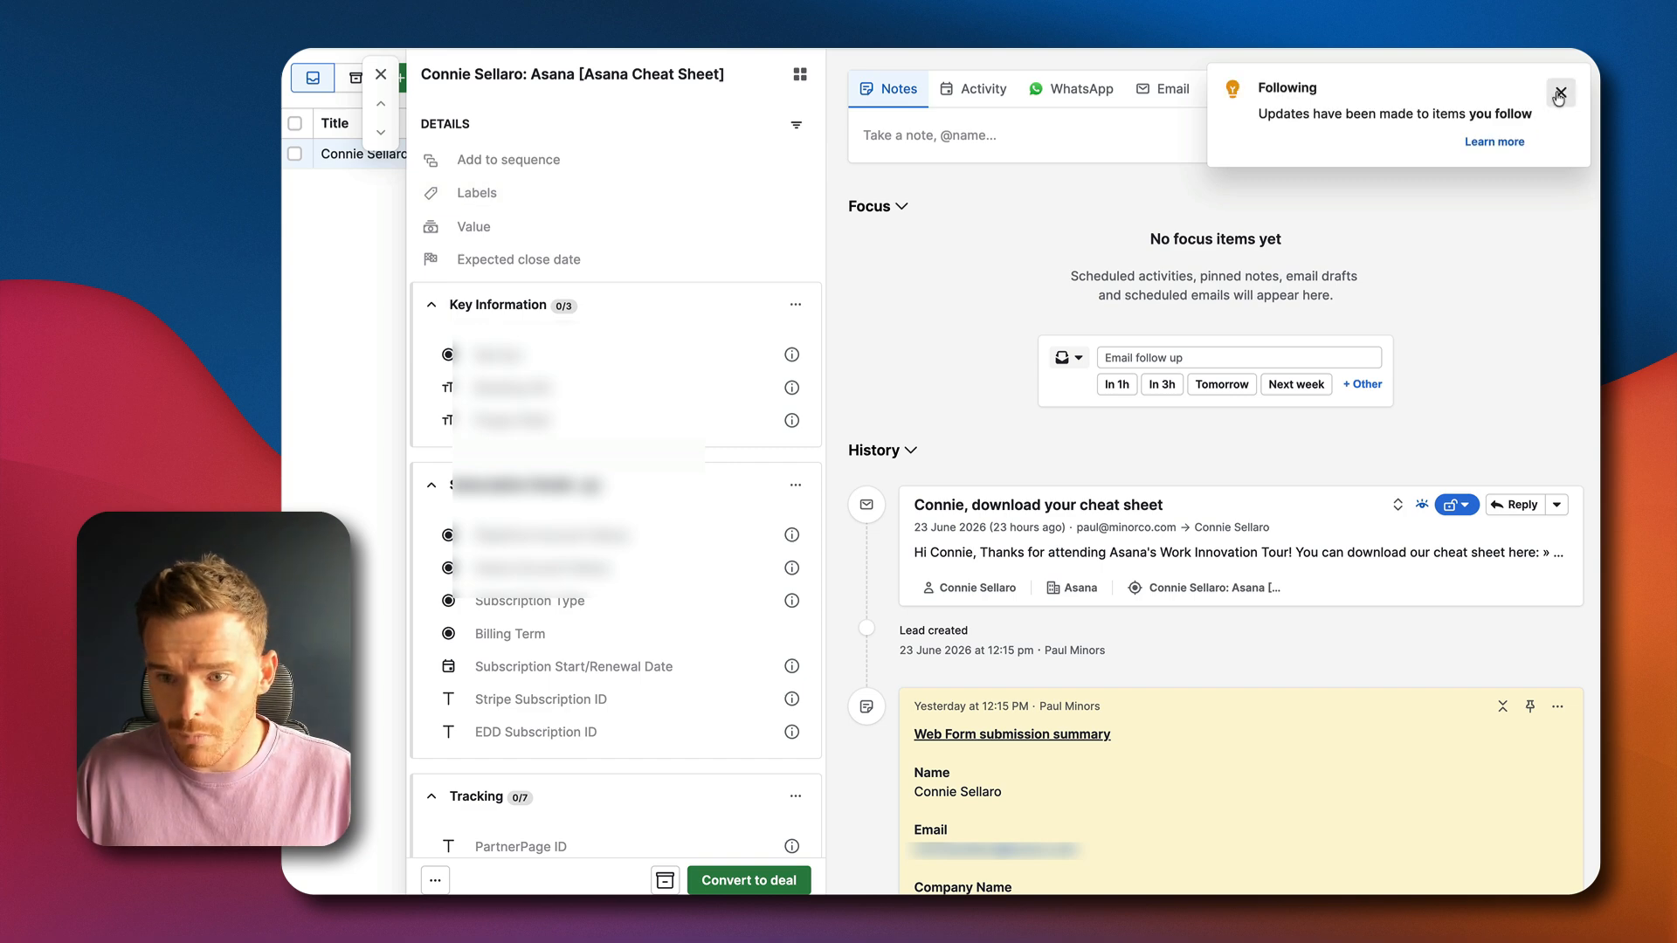
pyautogui.click(1562, 94)
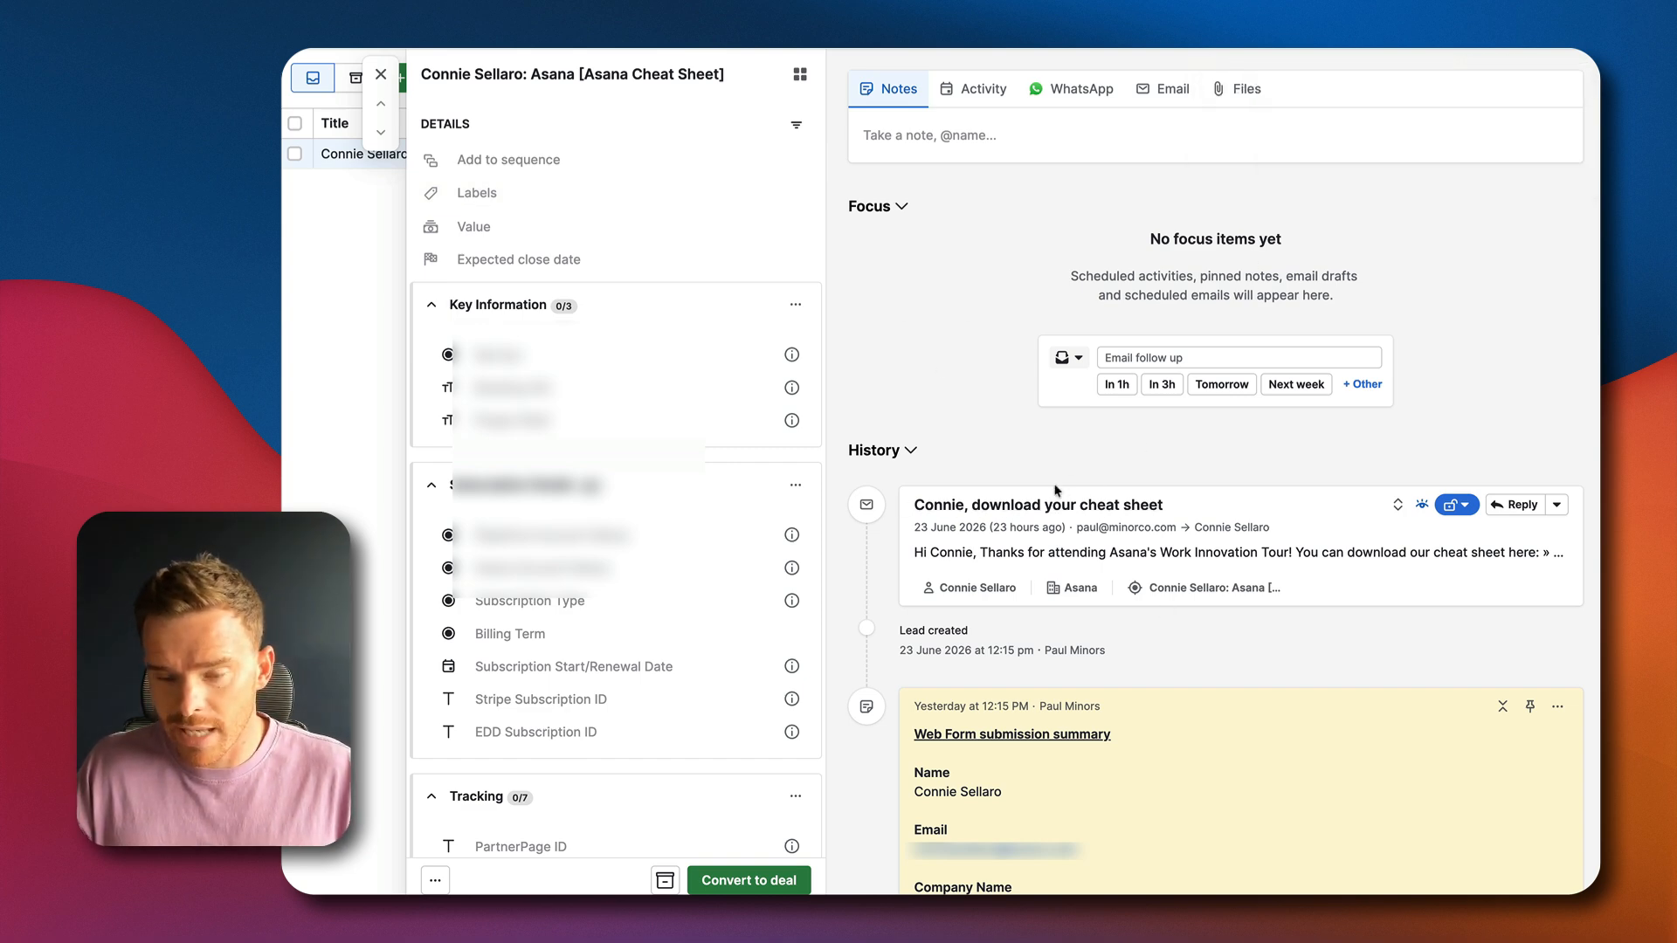
pyautogui.scroll(-15, 596, 391)
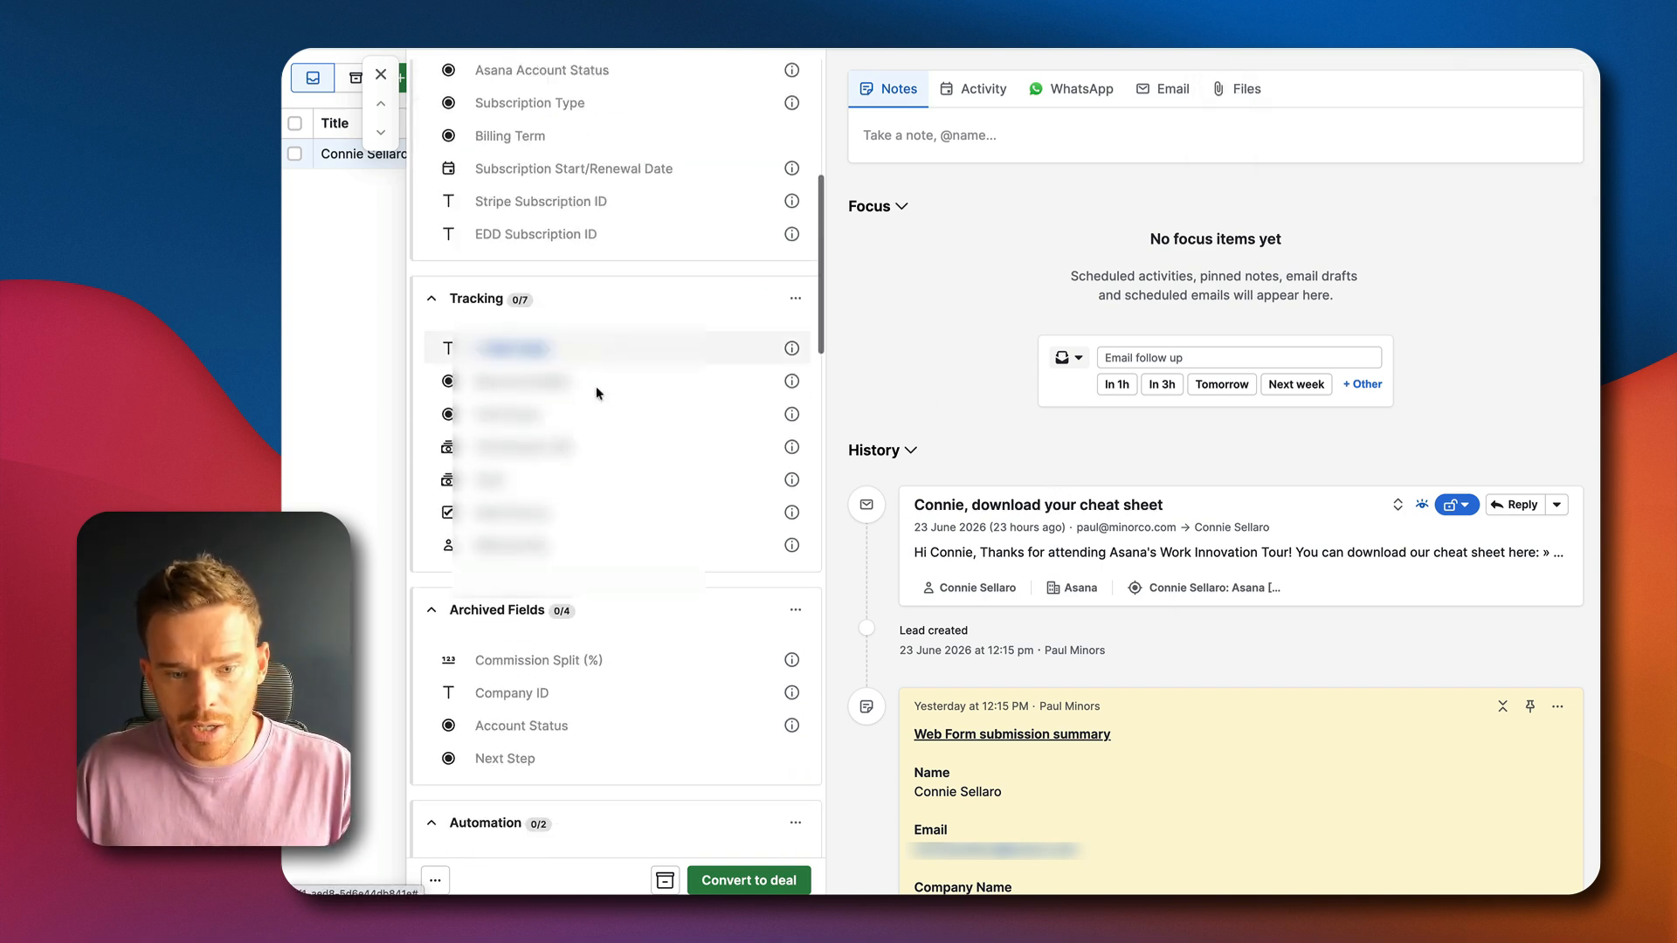
pyautogui.scroll(-3, 592, 349)
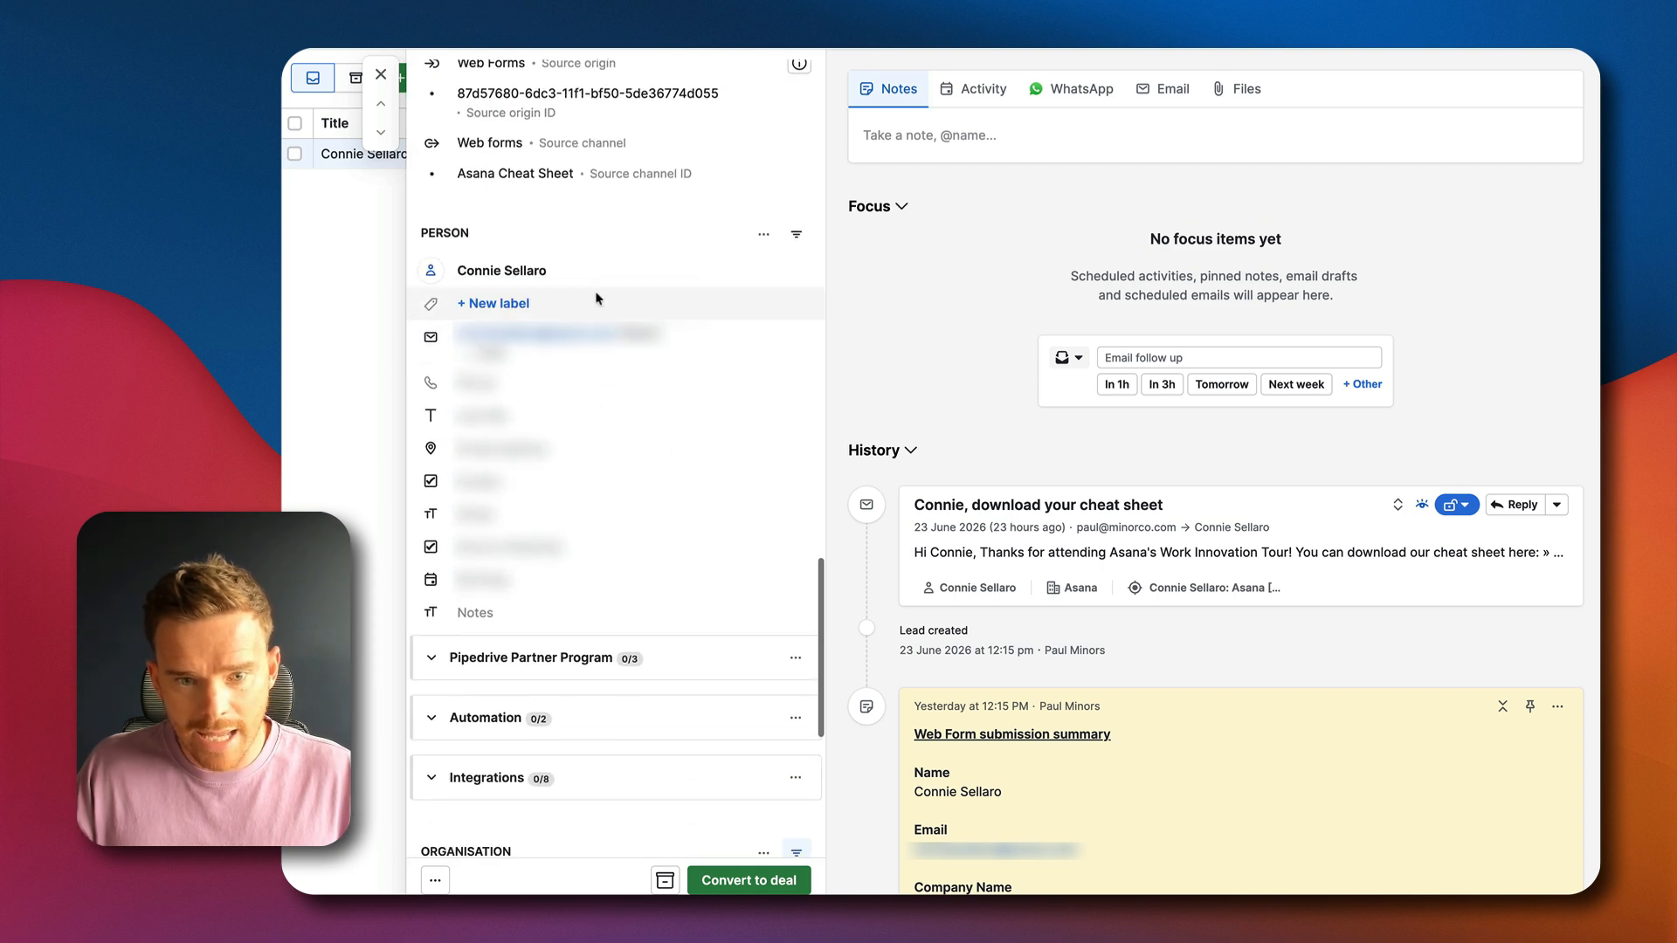